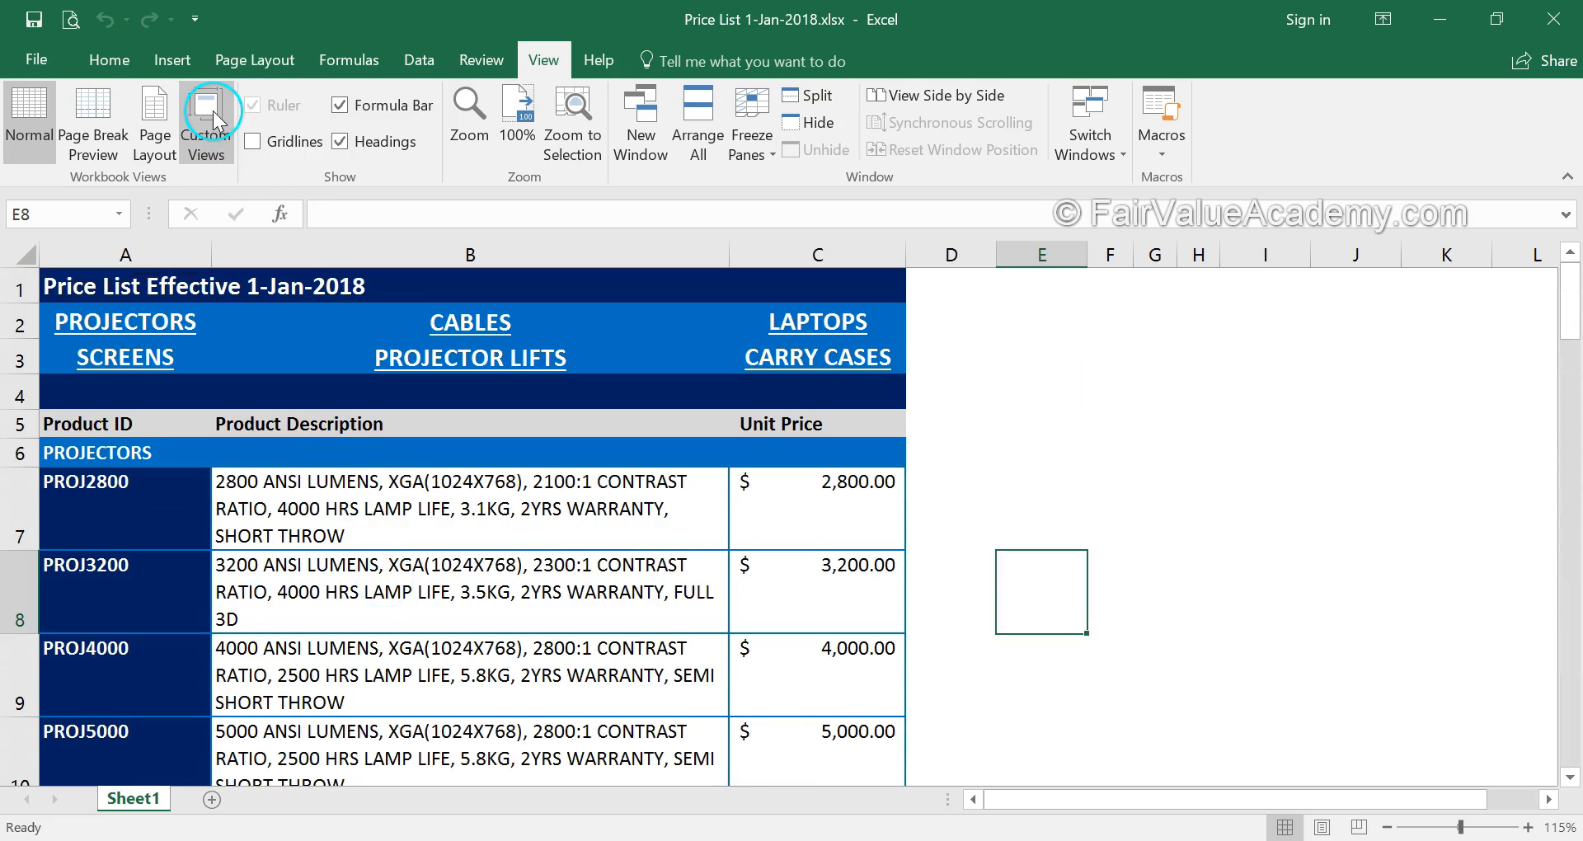
With the Page Layout tab showing, select the price list table from A1 to C71
click(244, 73)
drag(94, 286, 873, 572)
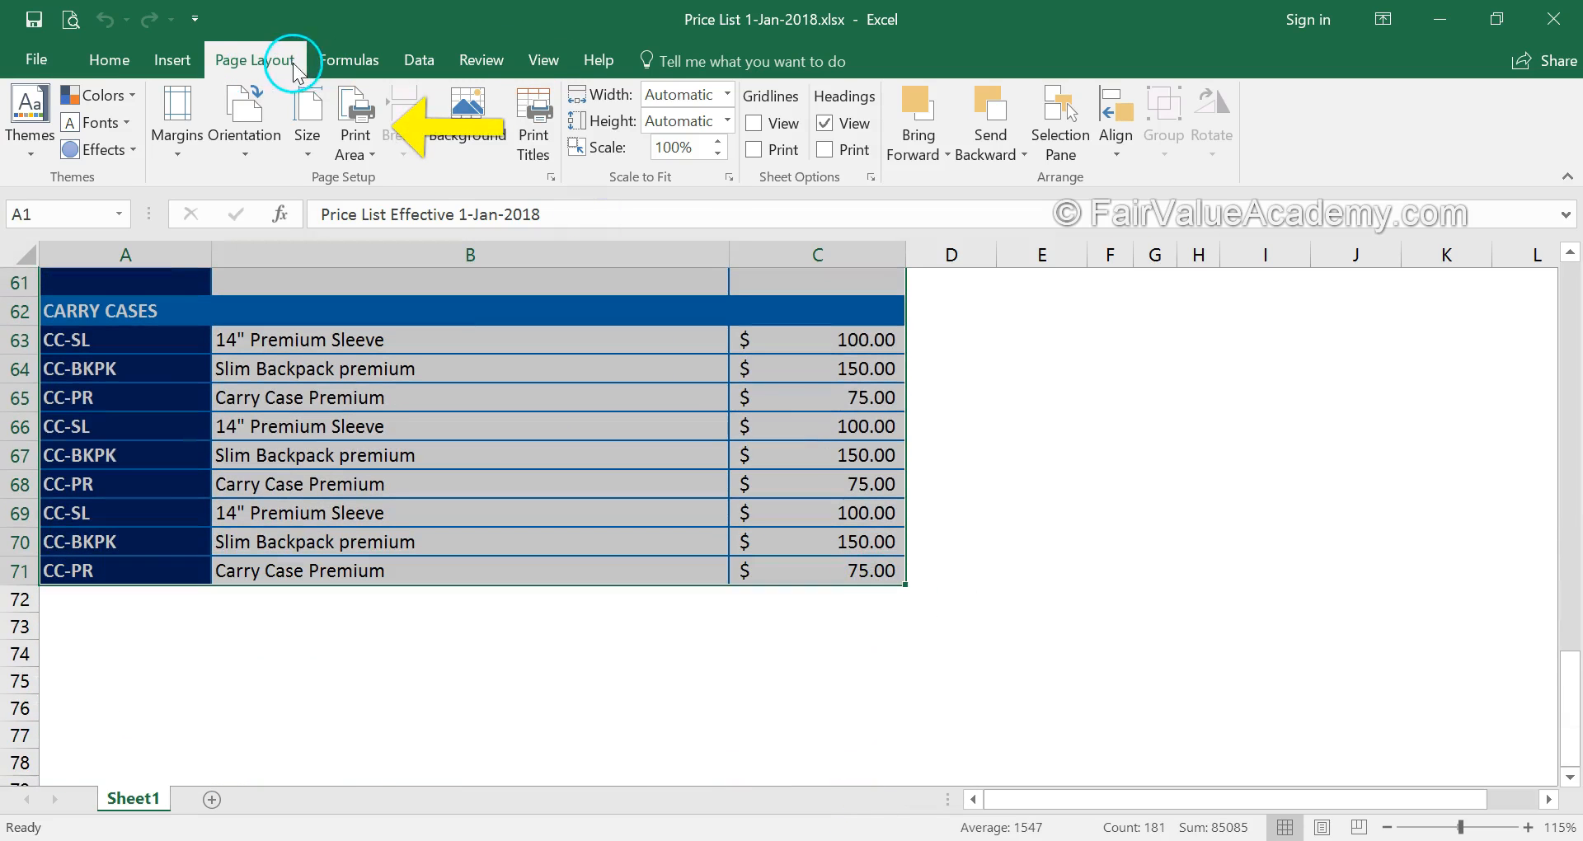
Set the selected A1:C71 table as the print area, then deselect it by picking an empty cell
click(366, 157)
click(412, 179)
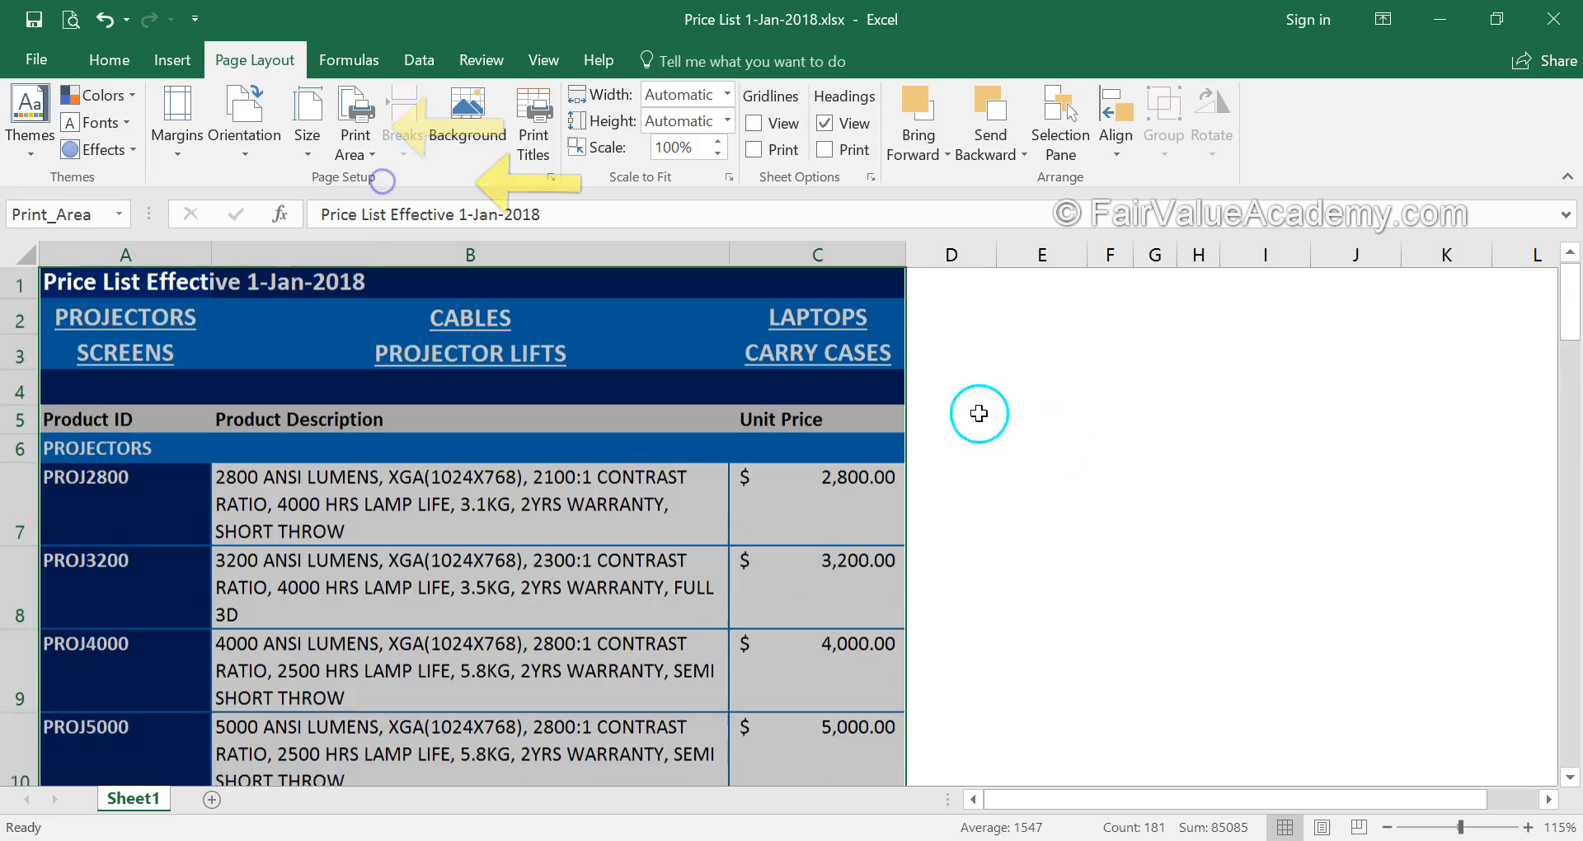
click(1133, 483)
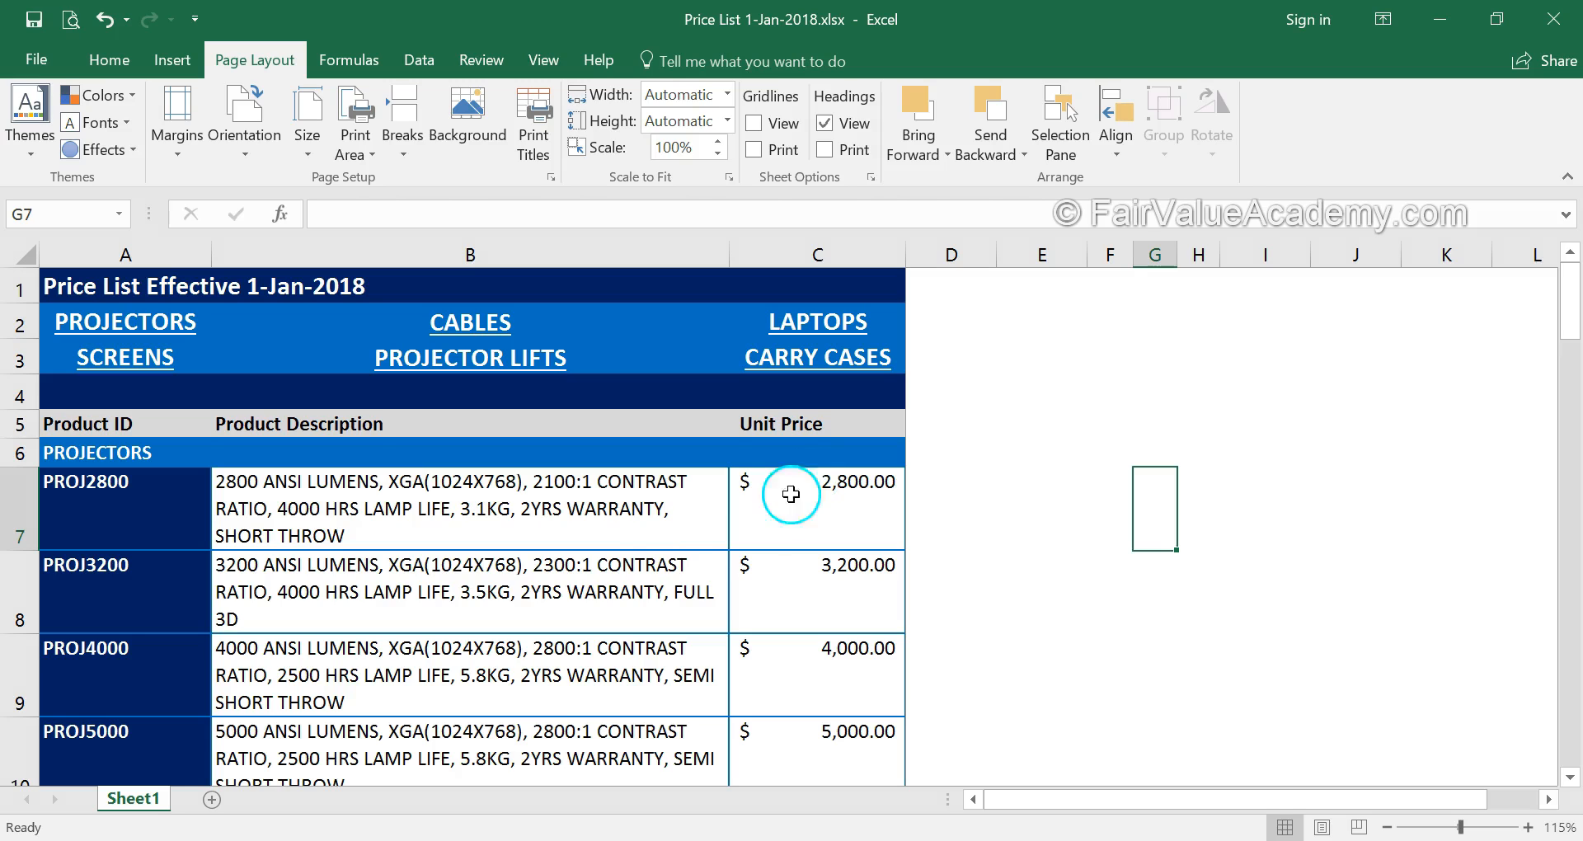
click(615, 512)
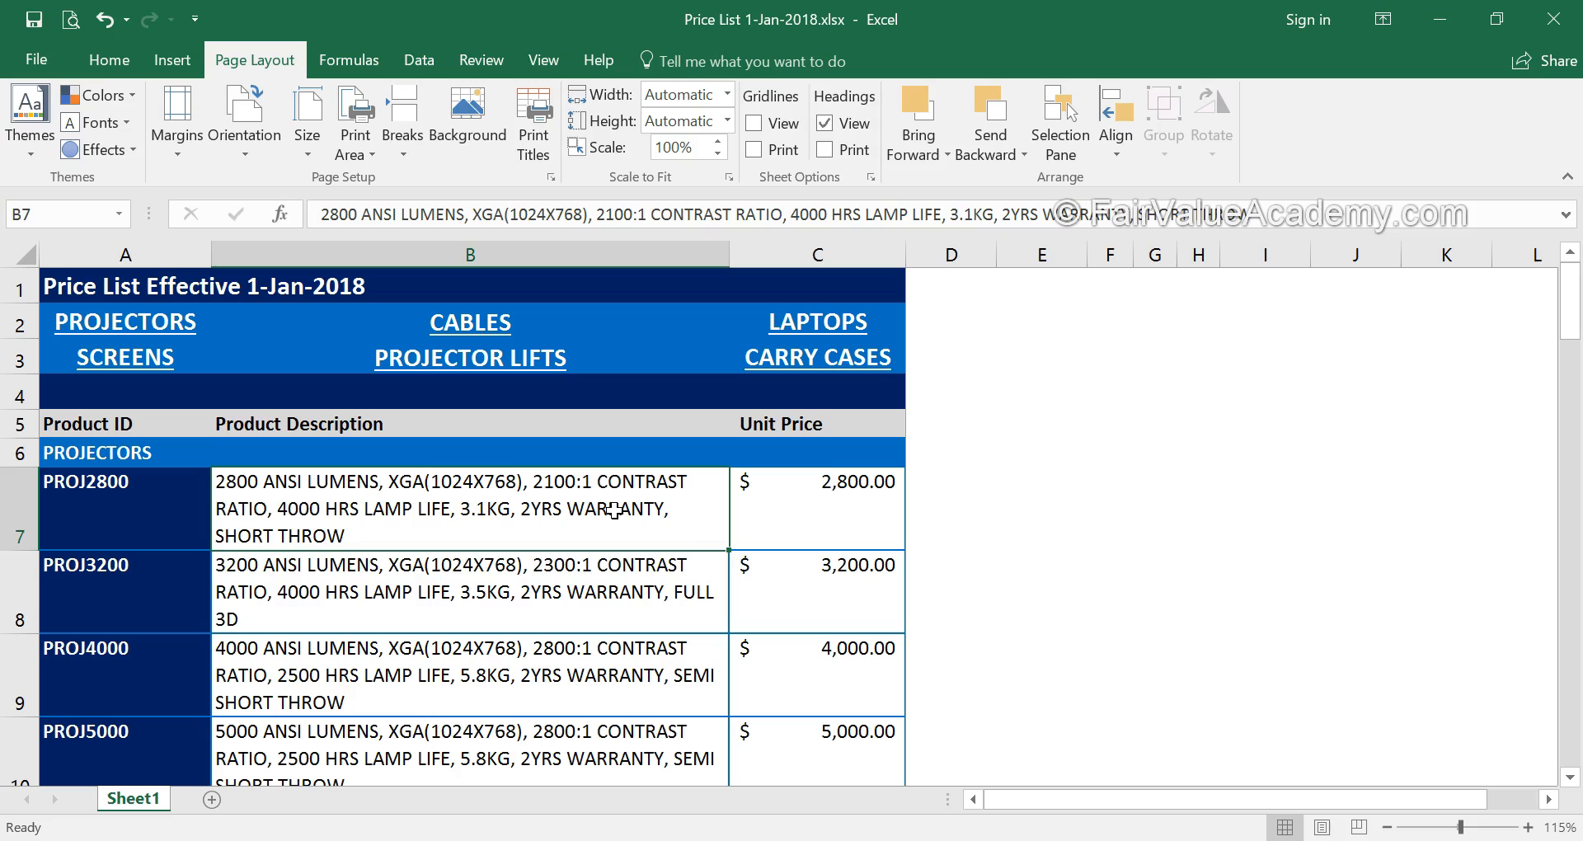
click(1090, 422)
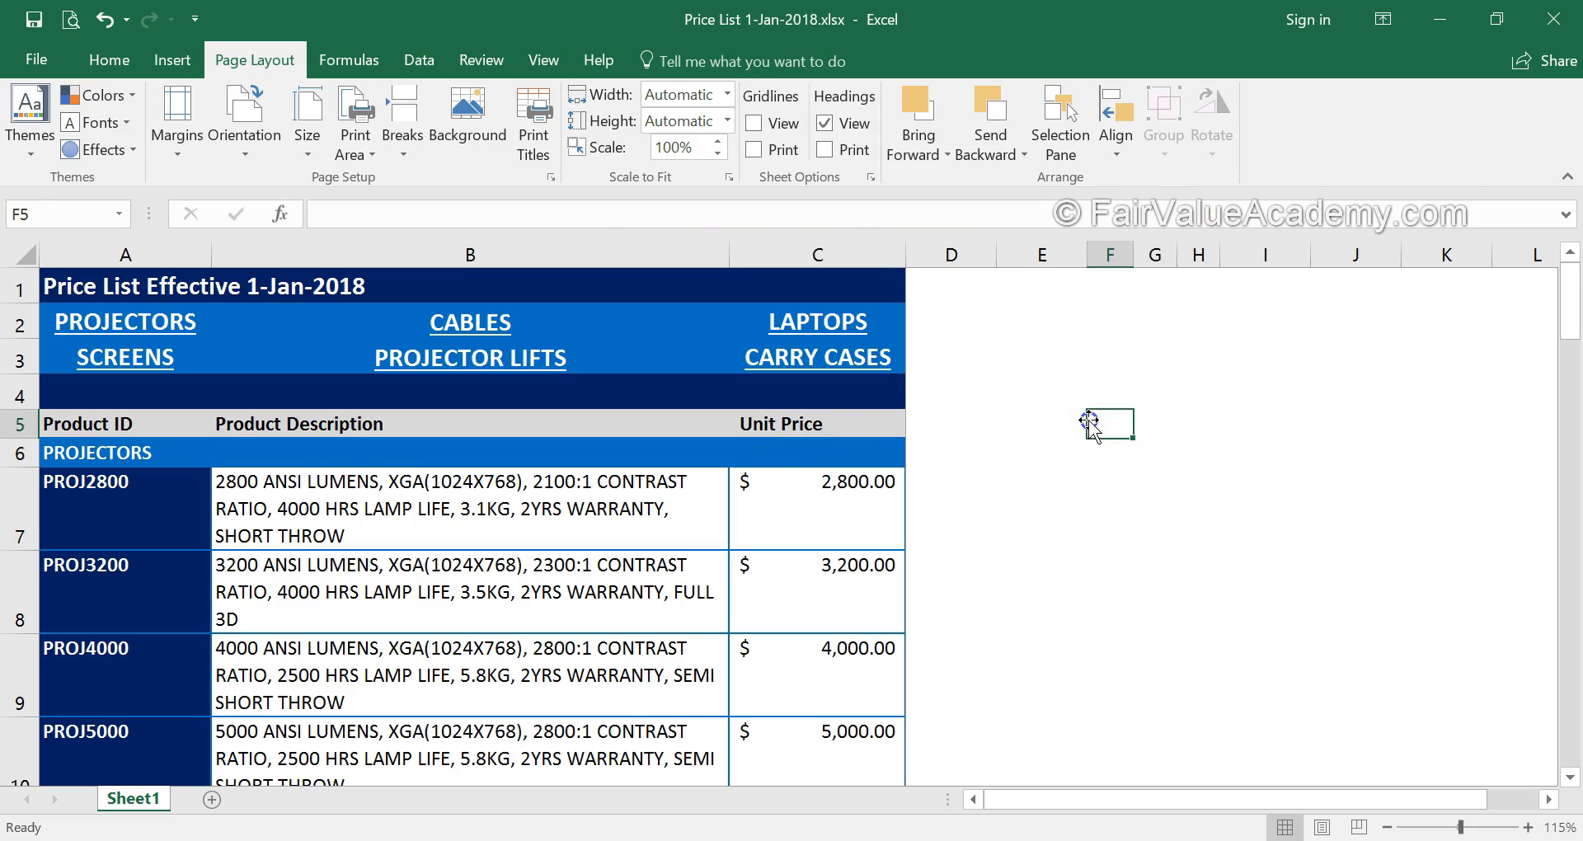
Protect the price list sheet with a password, entered and confirmed
click(482, 60)
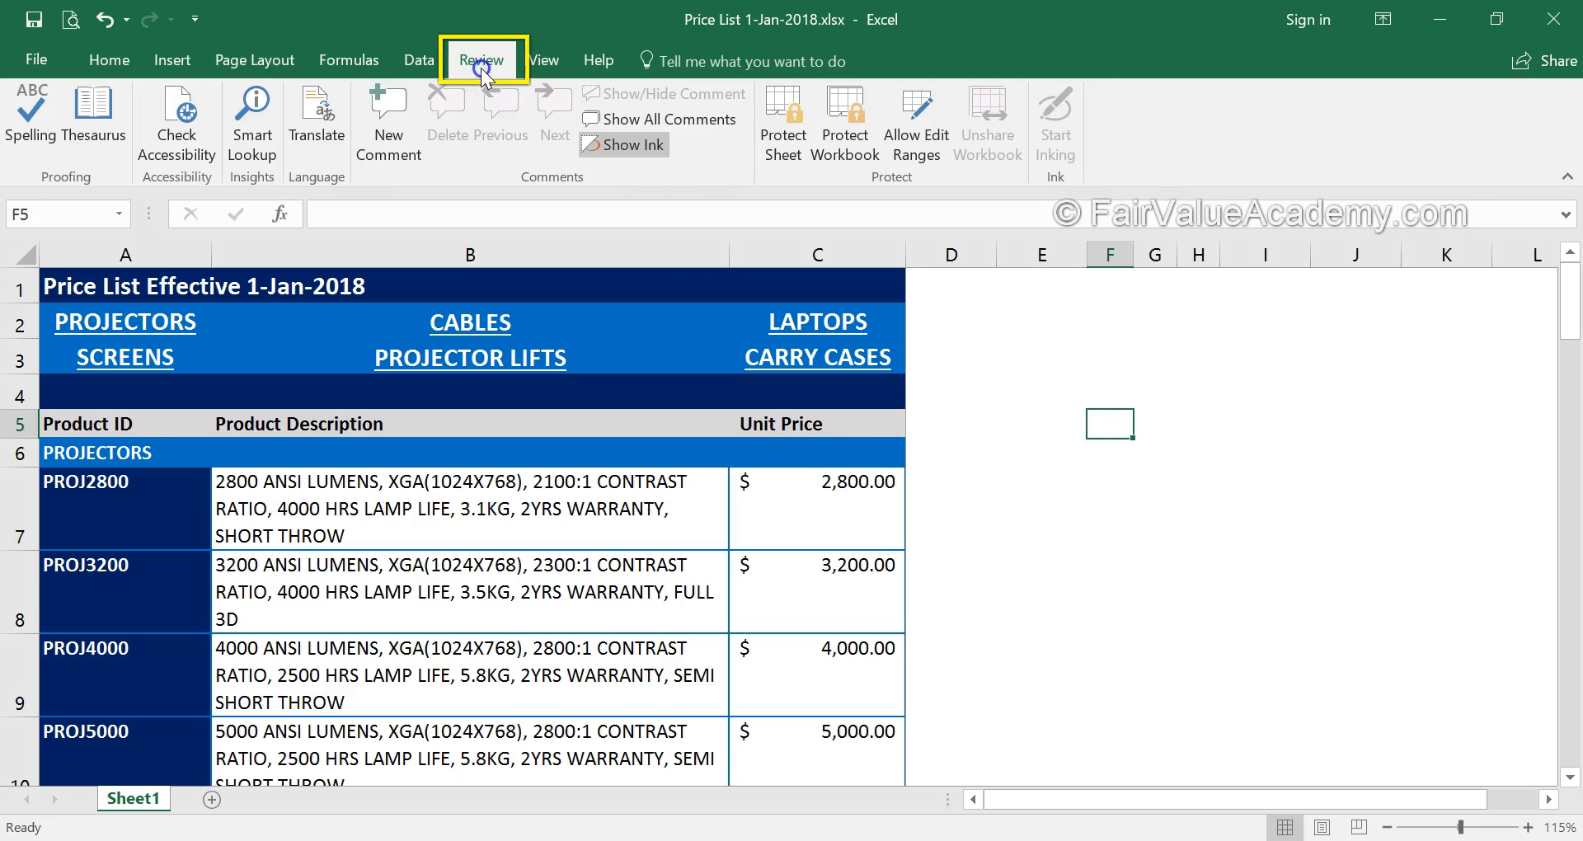
click(788, 142)
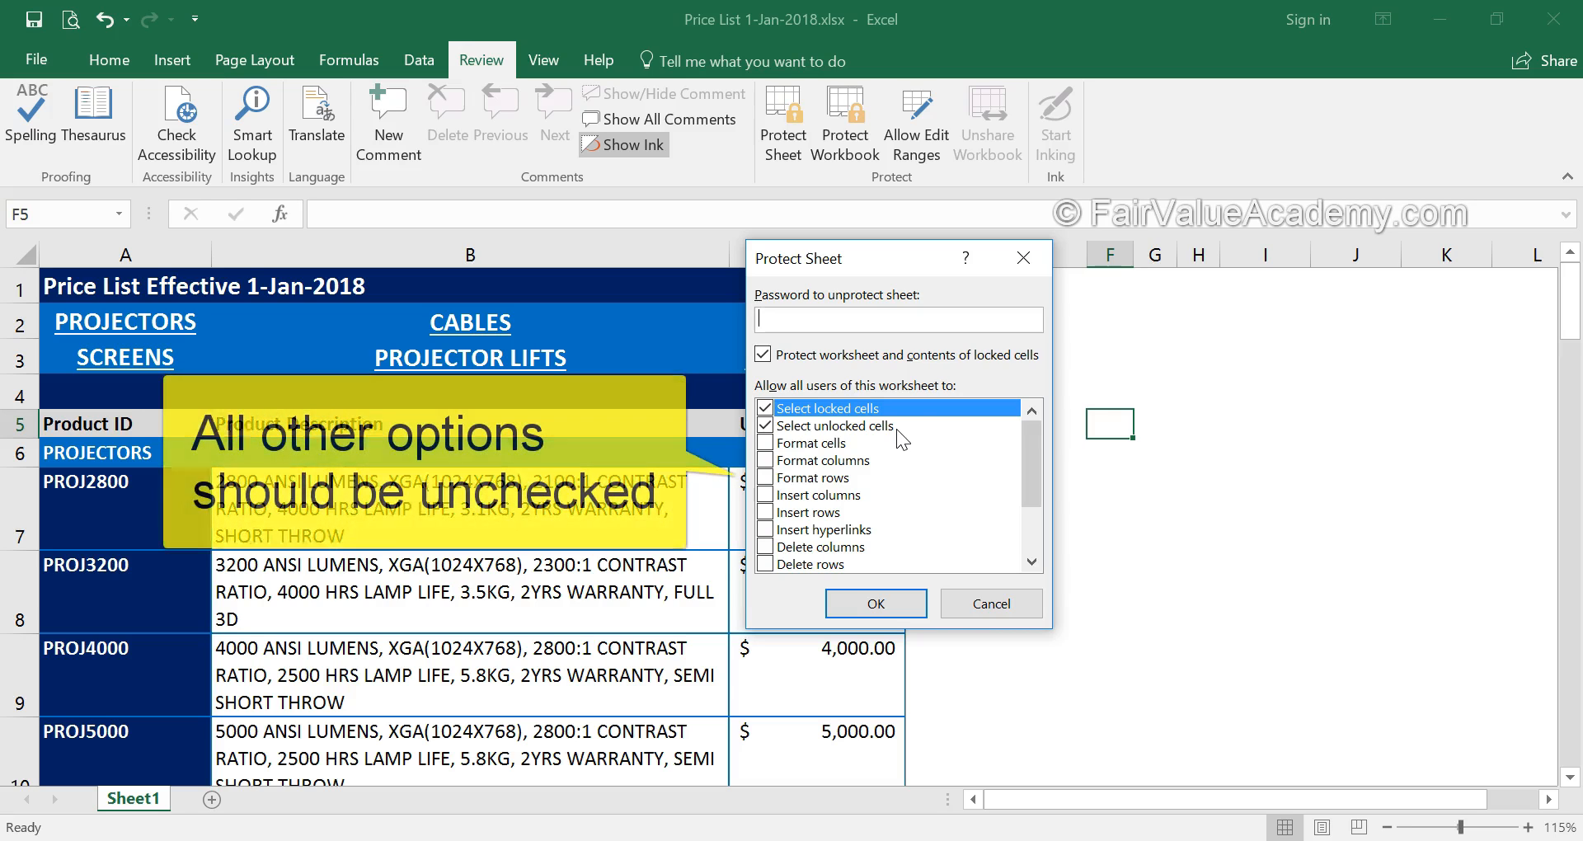
drag(1031, 495, 1031, 428)
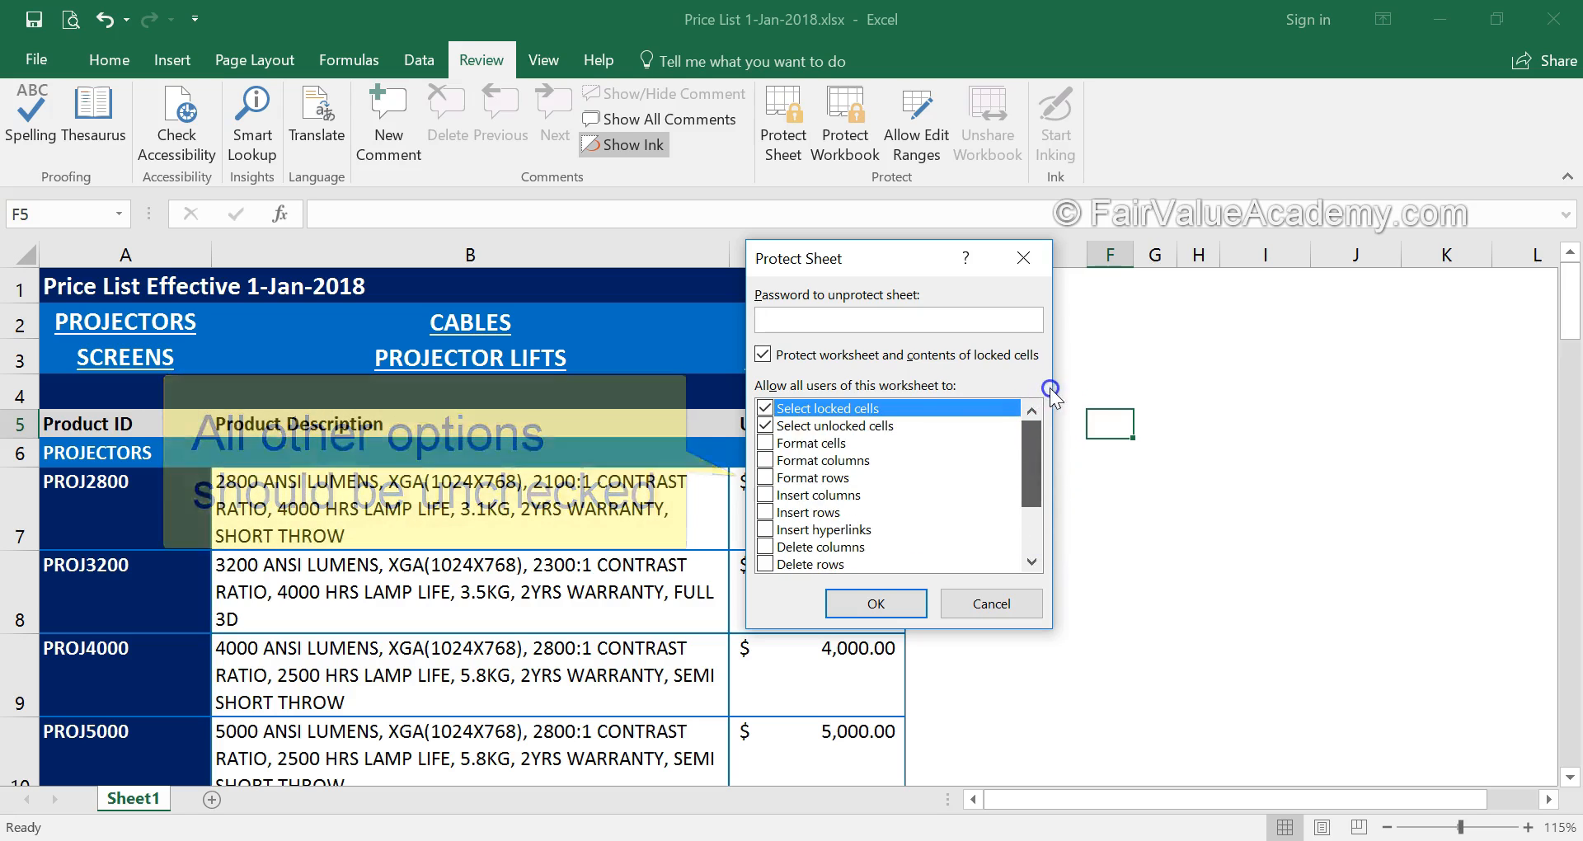
click(827, 323)
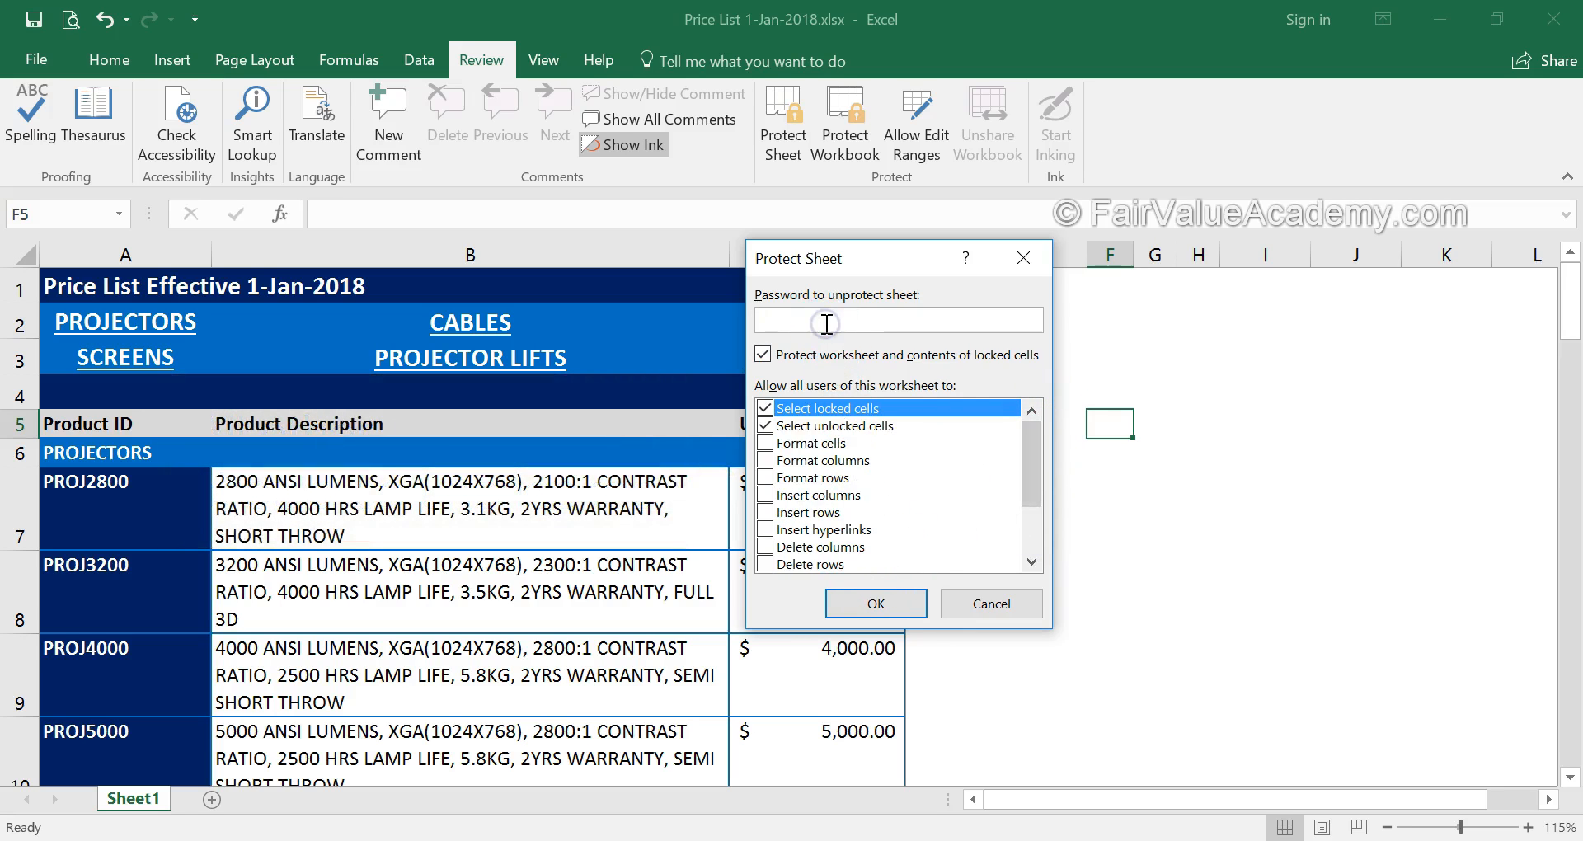
click(874, 604)
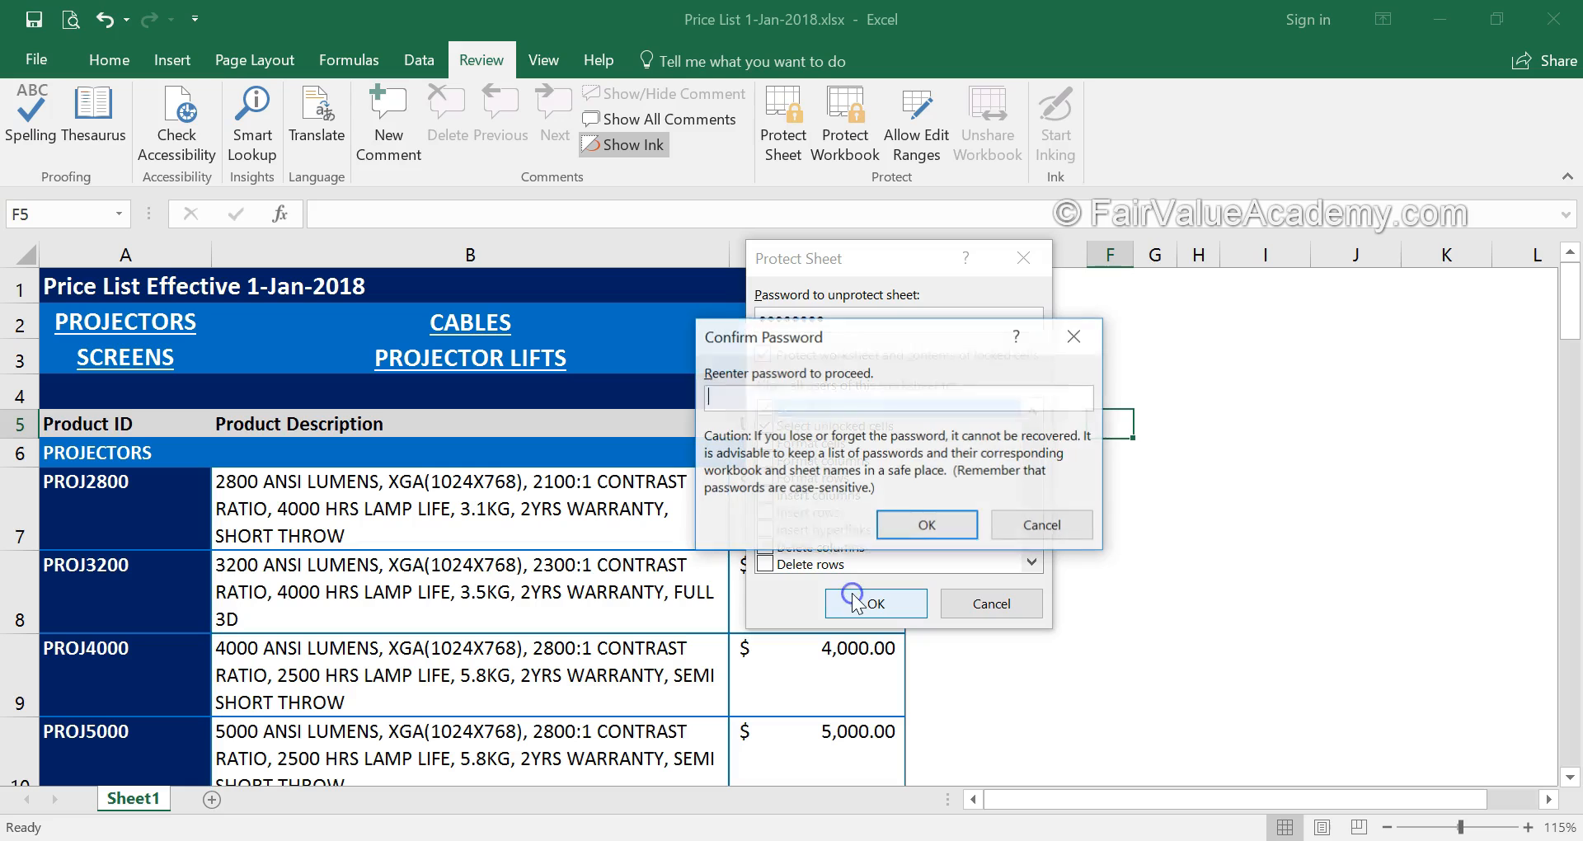
click(926, 526)
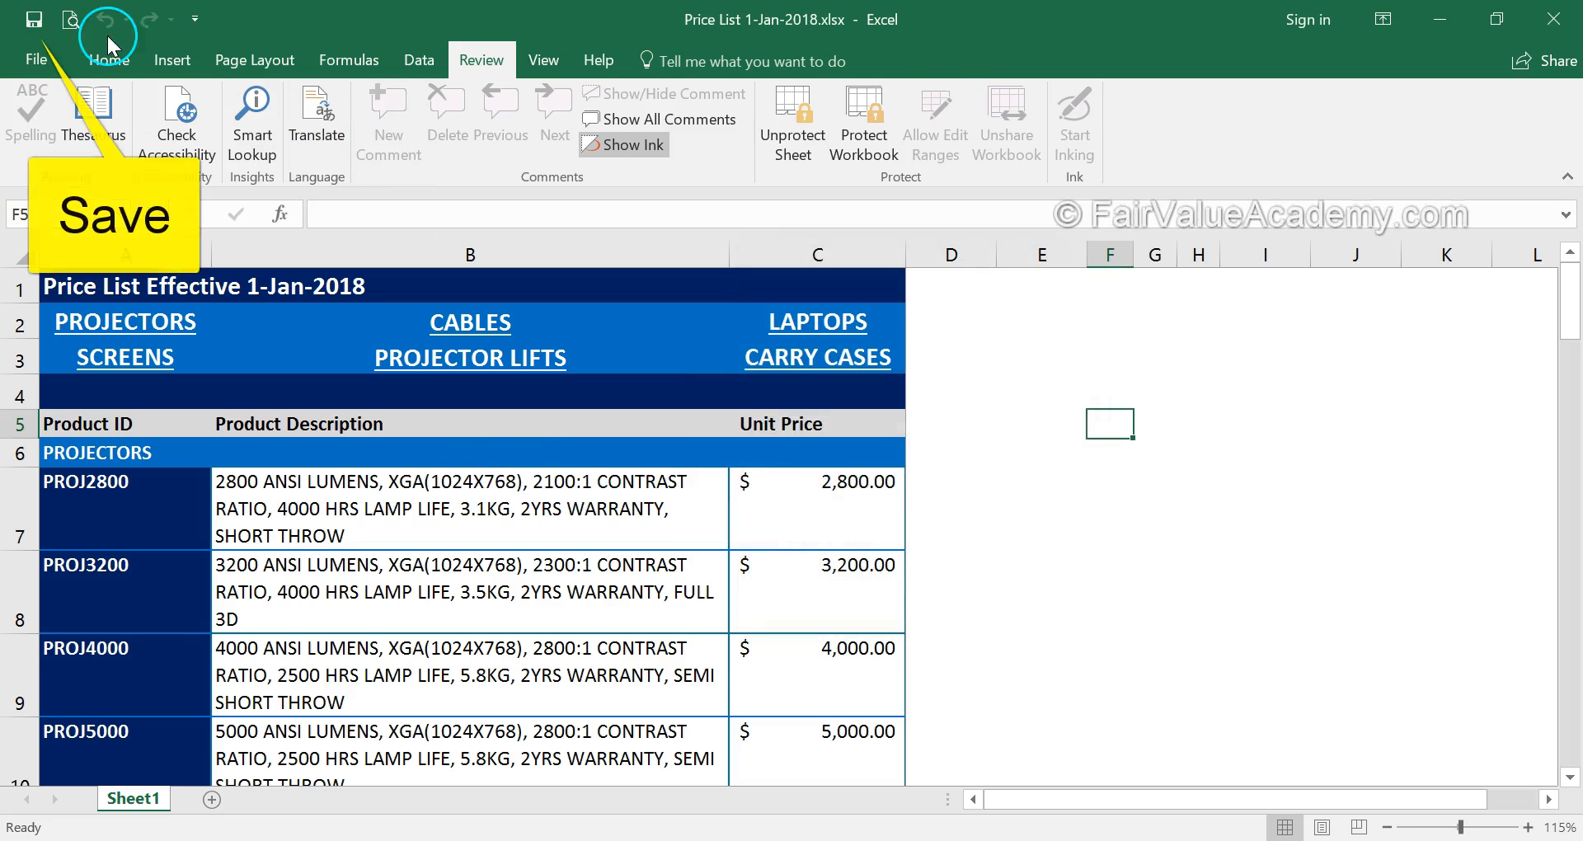
Save the protected workbook and close the Price List and single-sheet workbooks
click(34, 18)
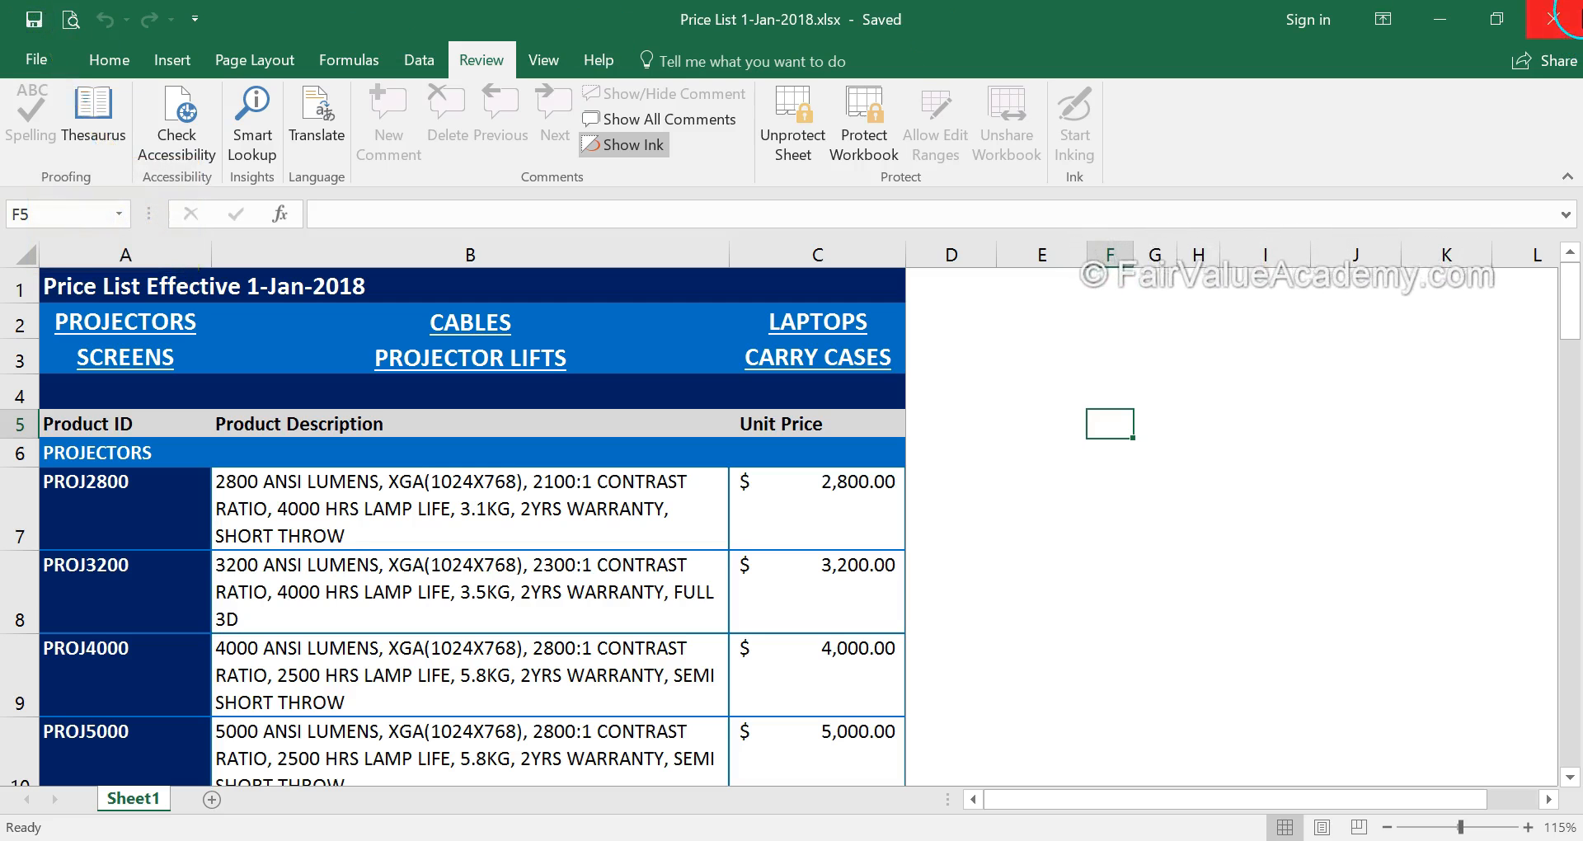
click(1553, 18)
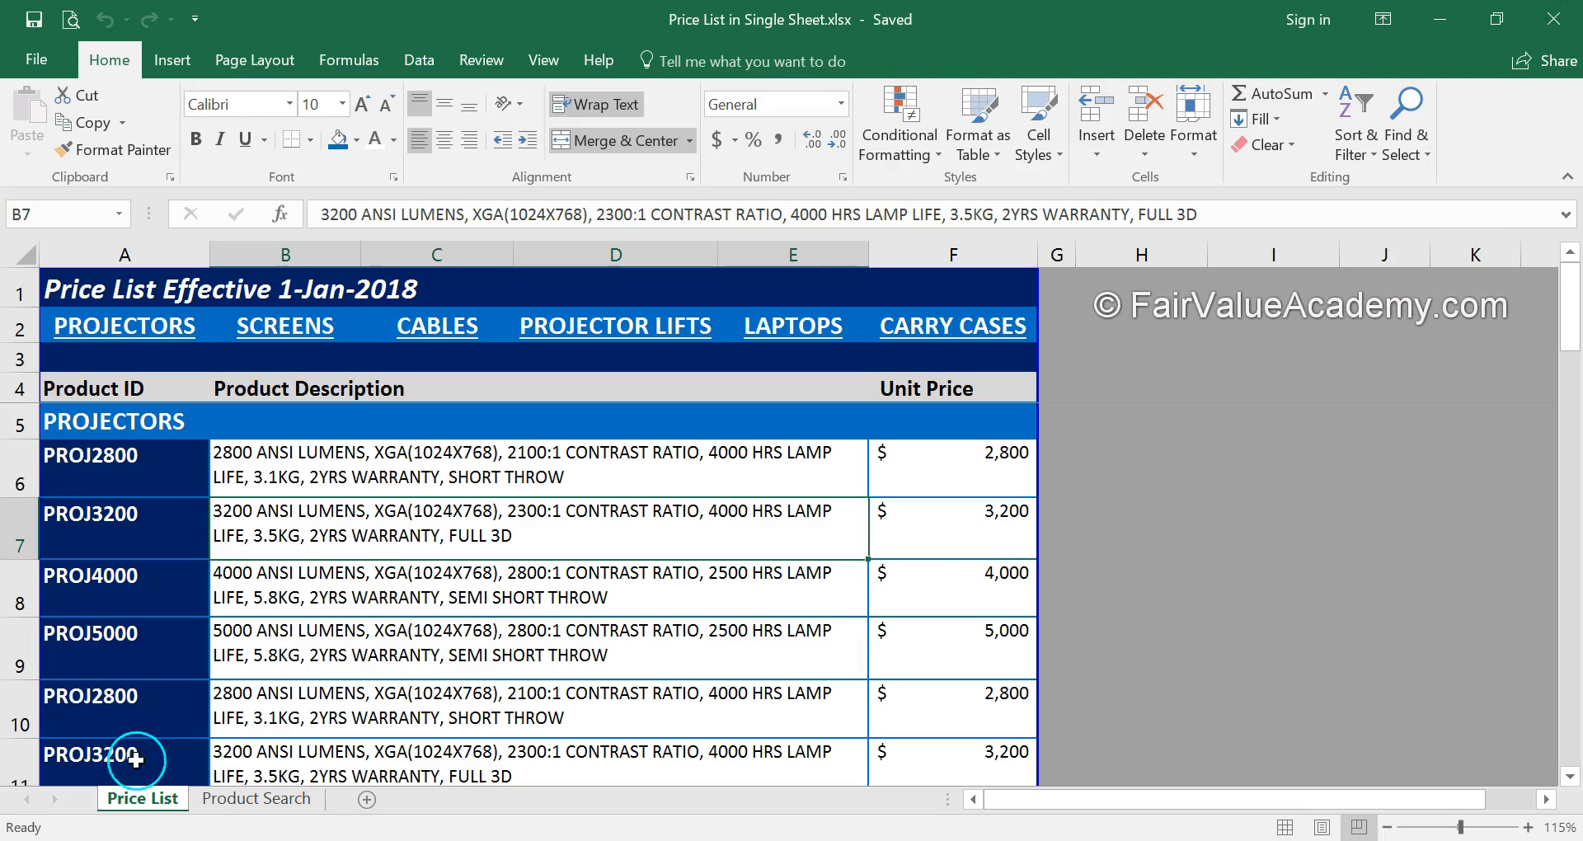
click(1554, 20)
Close the quote template workbook and reopen Price List 1-Jan-2018.xlsx from the FVC folder
click(1555, 19)
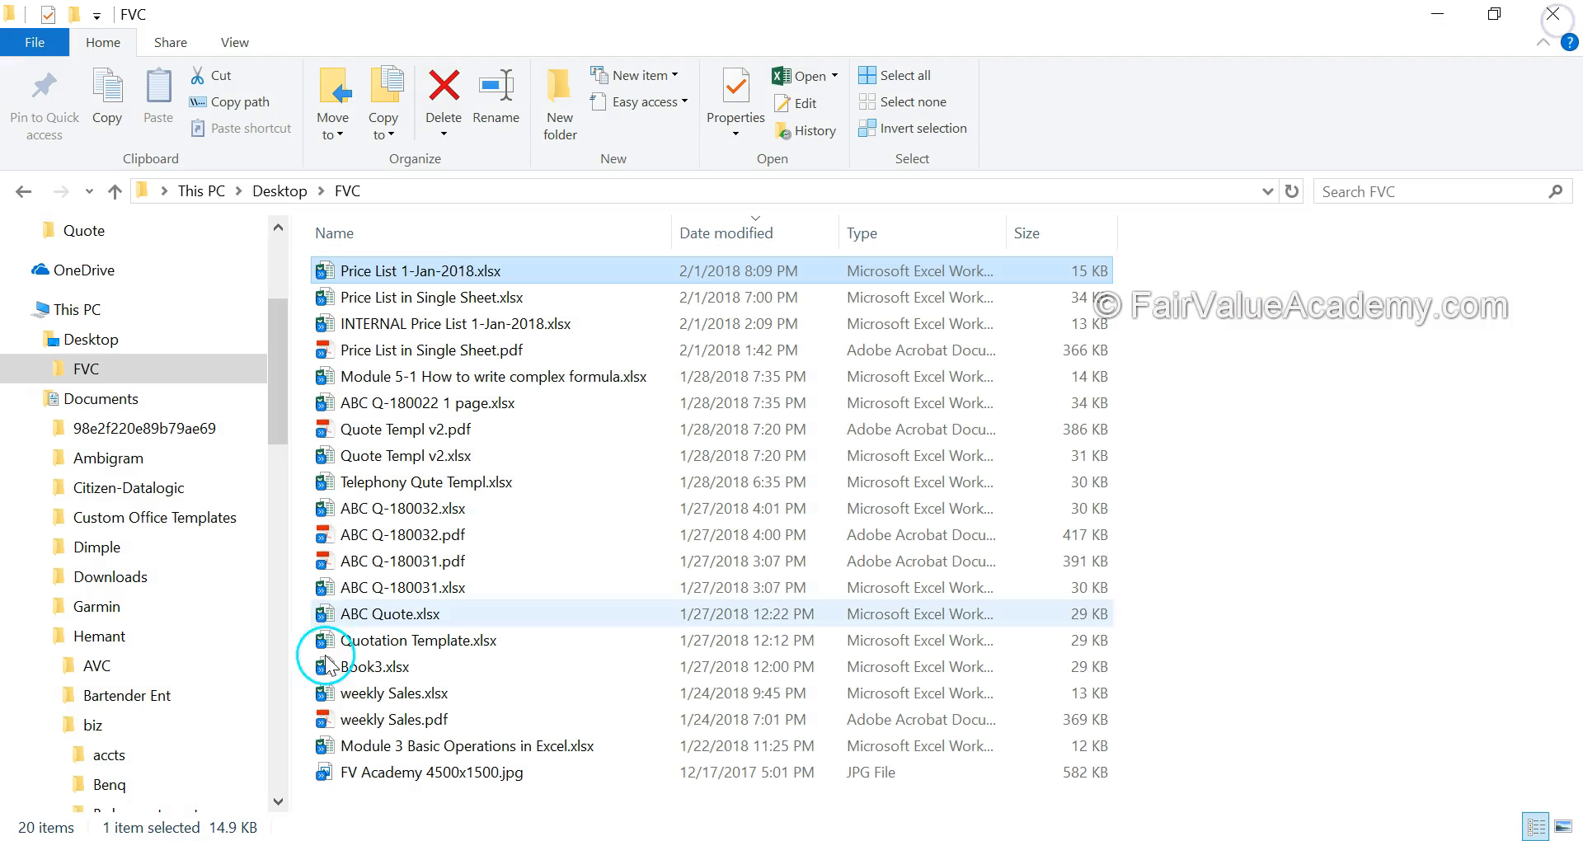
double_click(400, 272)
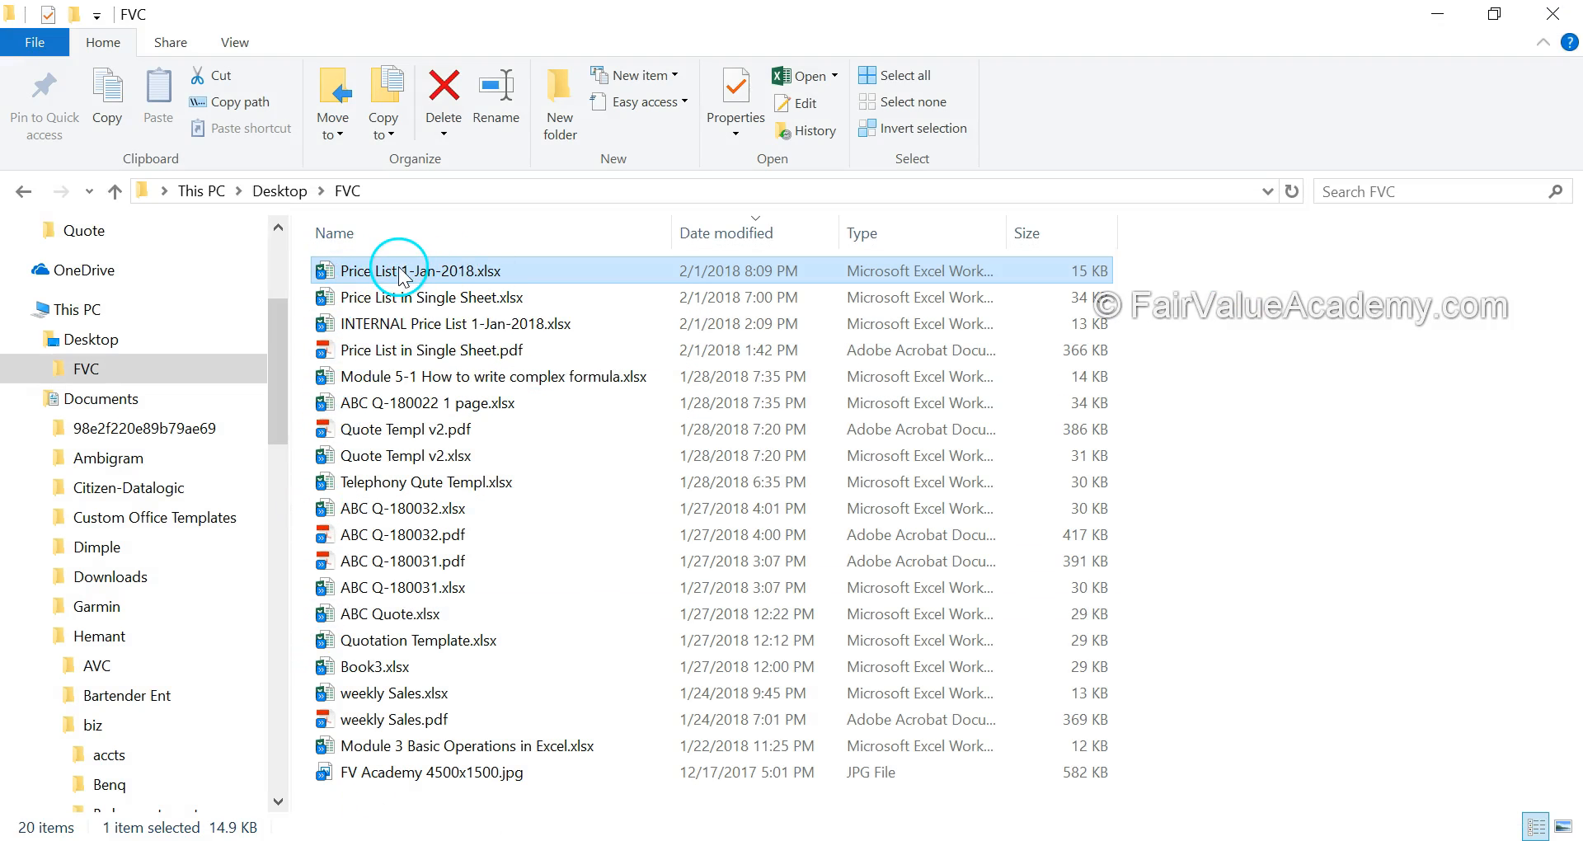
scroll(852, 567, down, 3)
scroll(850, 557, up, 3)
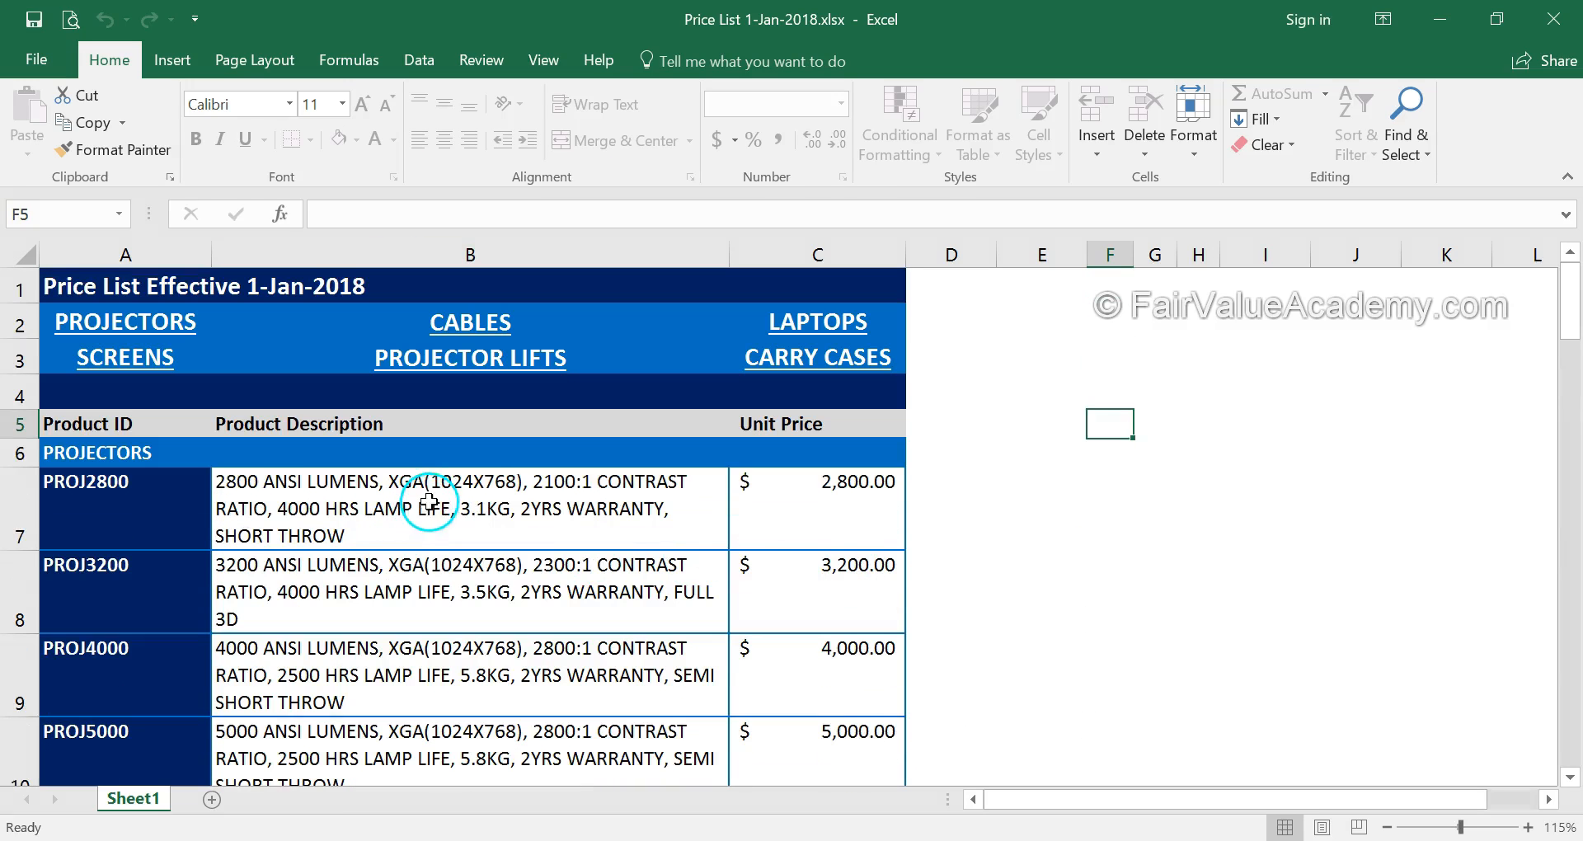
Copy the PROJ2800 row A7:C7 and paste it into a new blank workbook
click(190, 507)
drag(272, 501, 789, 509)
key(ctrl+c)
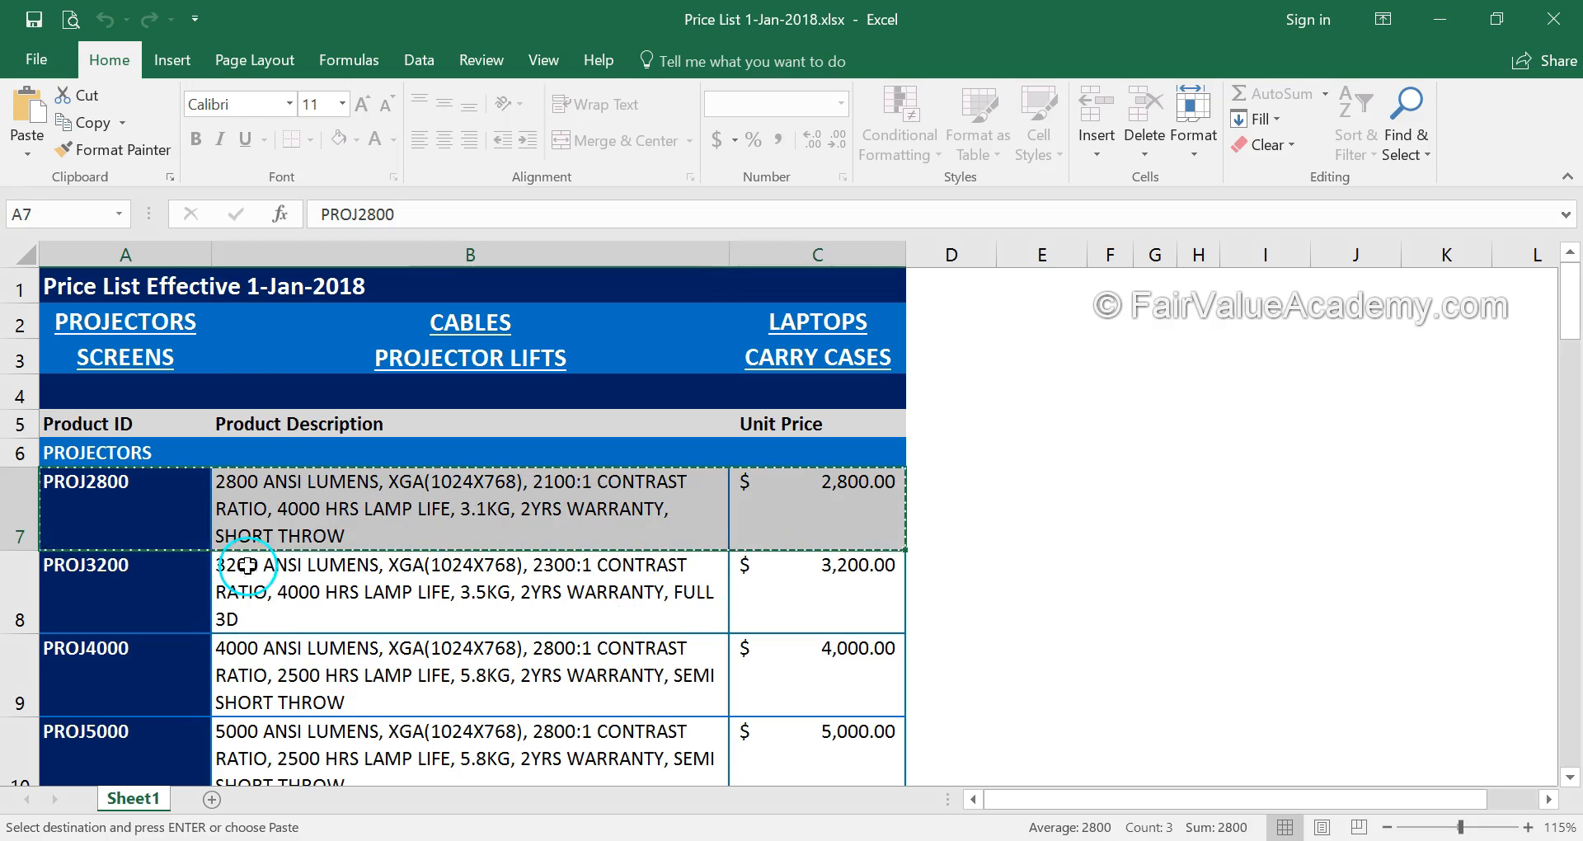
click(45, 71)
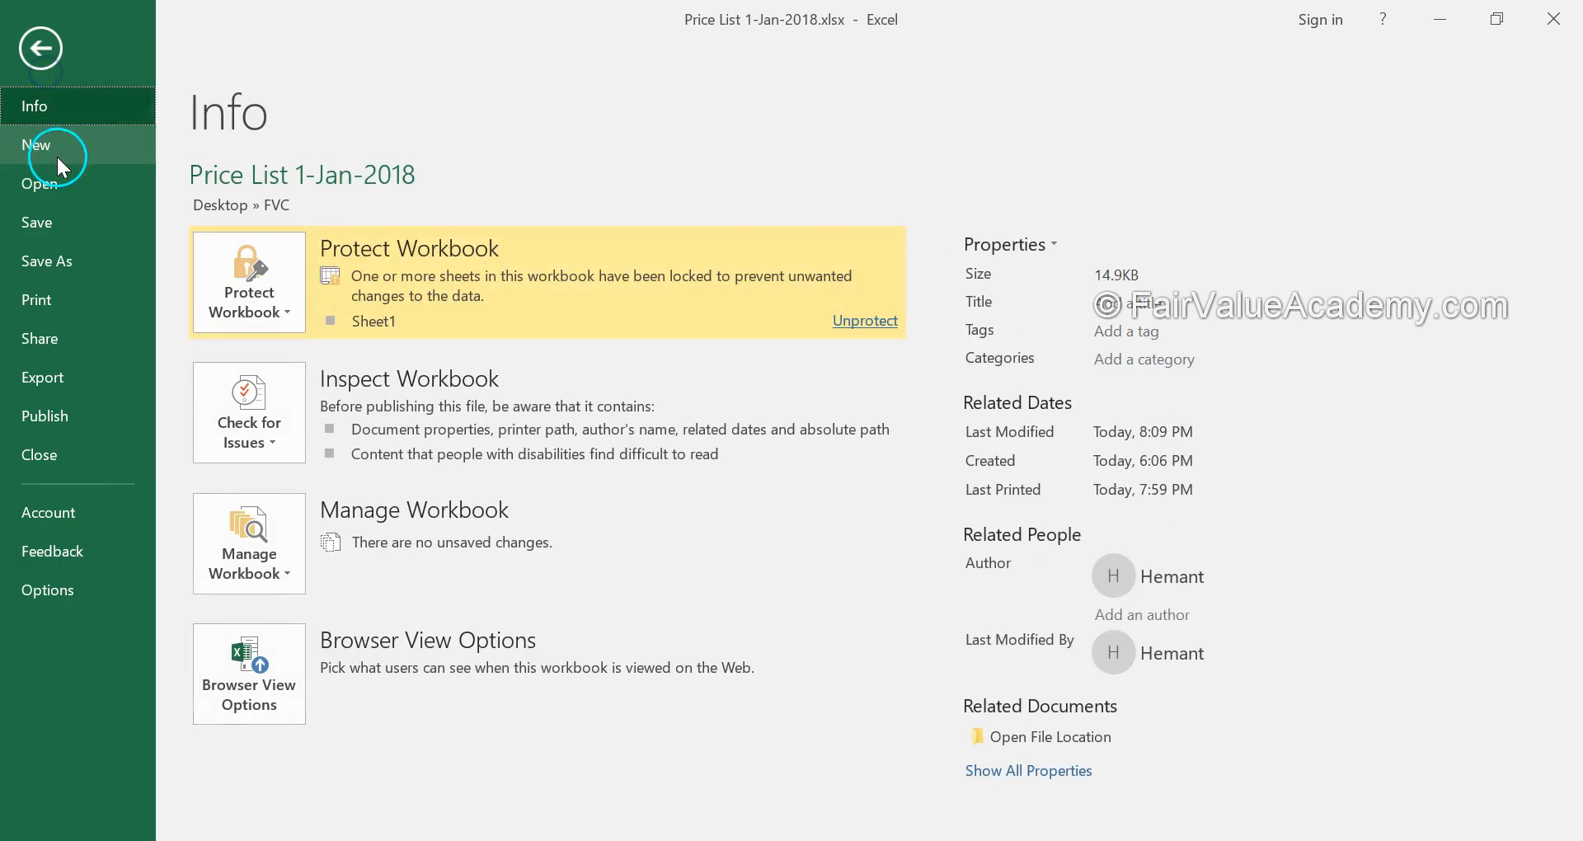
click(52, 153)
click(381, 372)
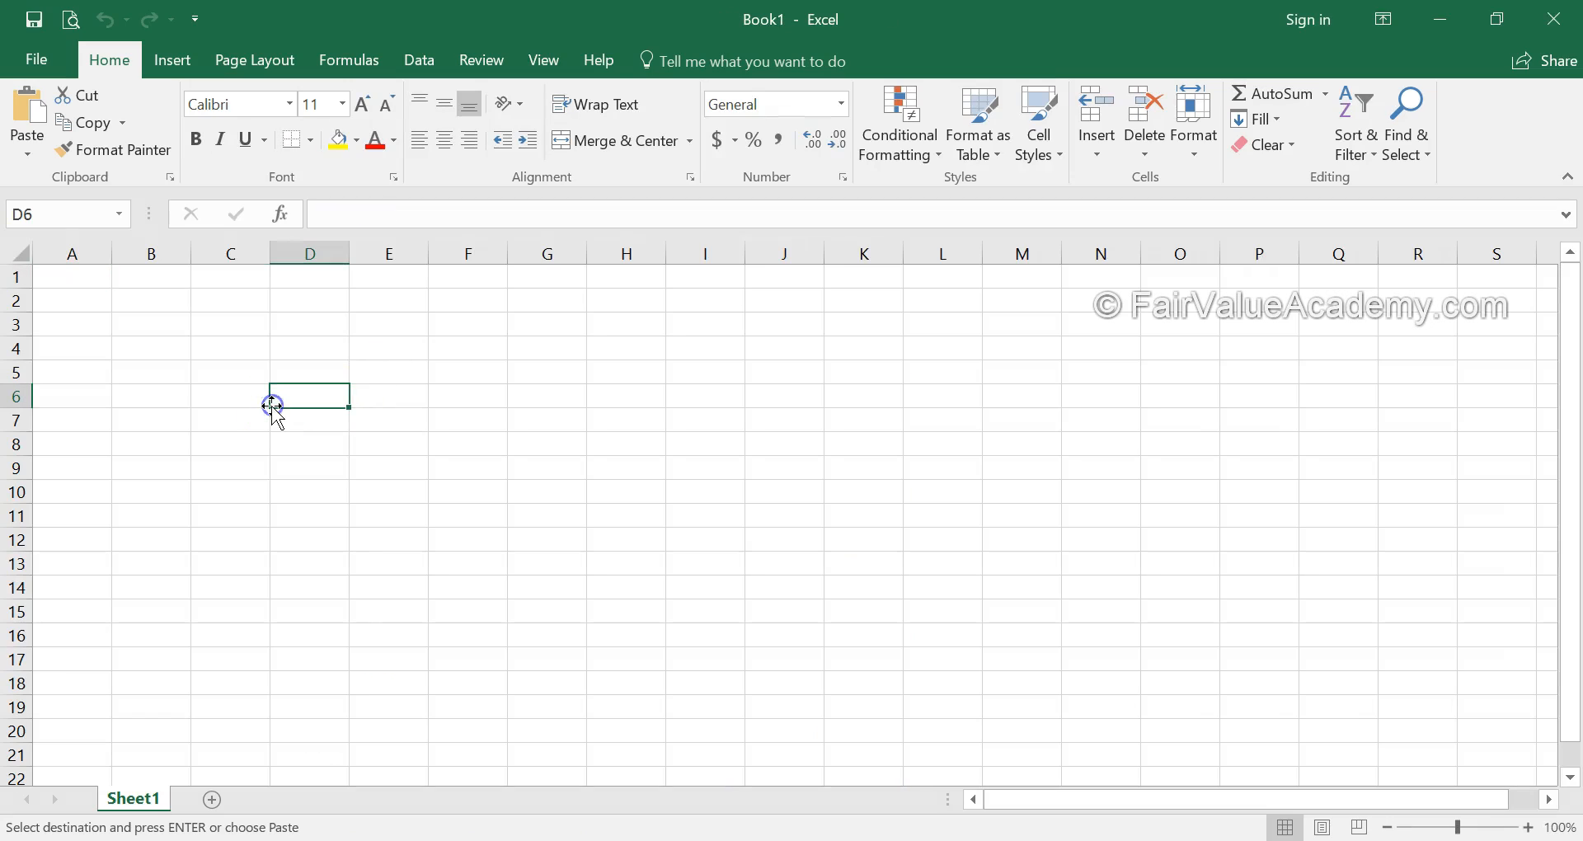
key(ctrl+v)
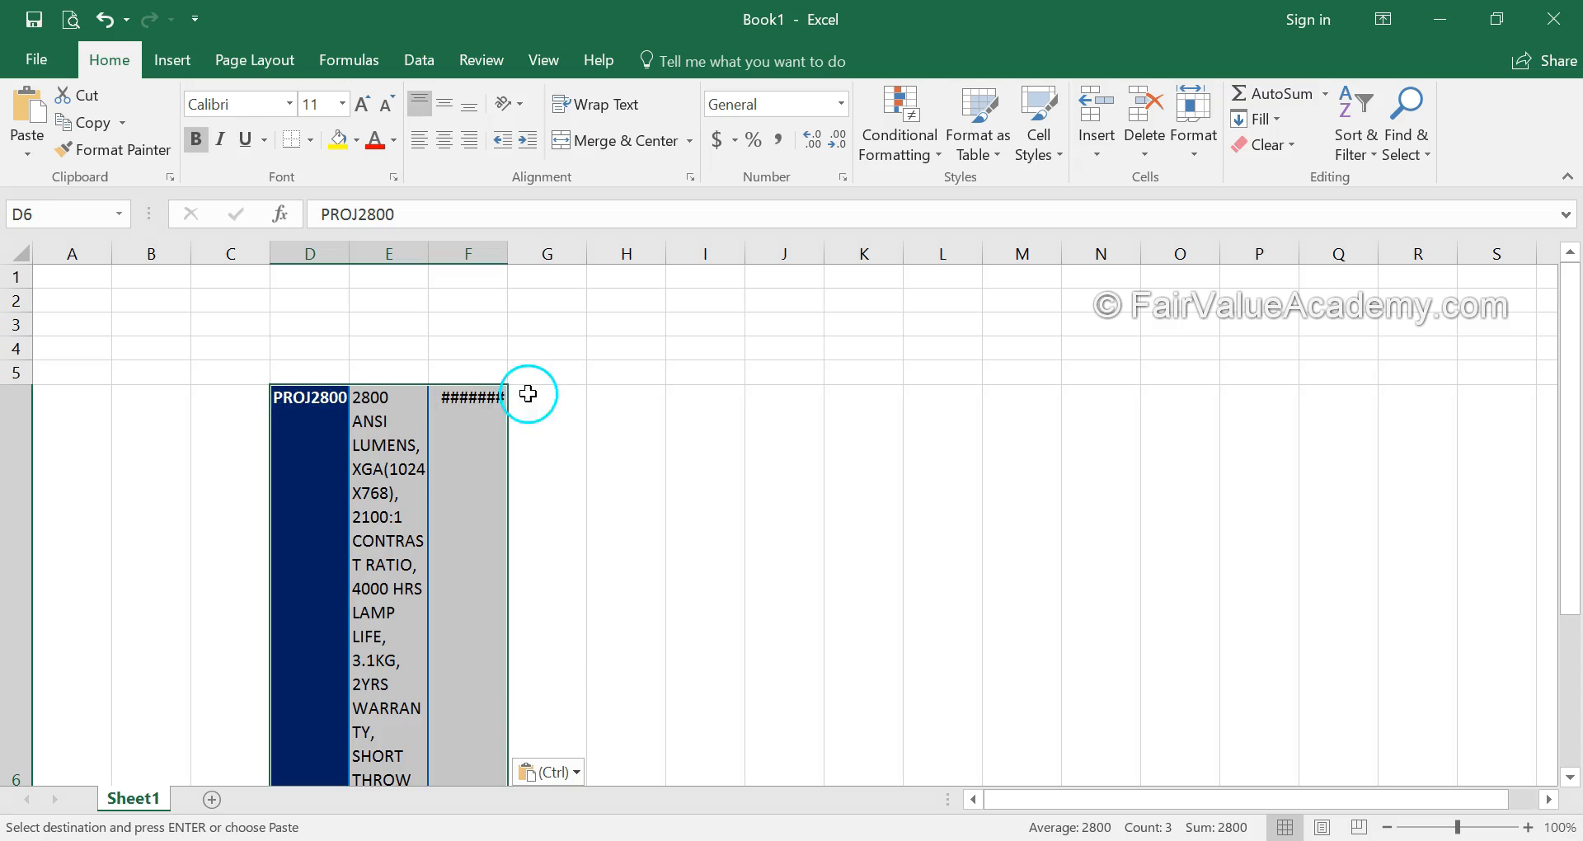
Back in the price list, copy the B7 description and try pasting it into F7
key(ctrl+Tab)
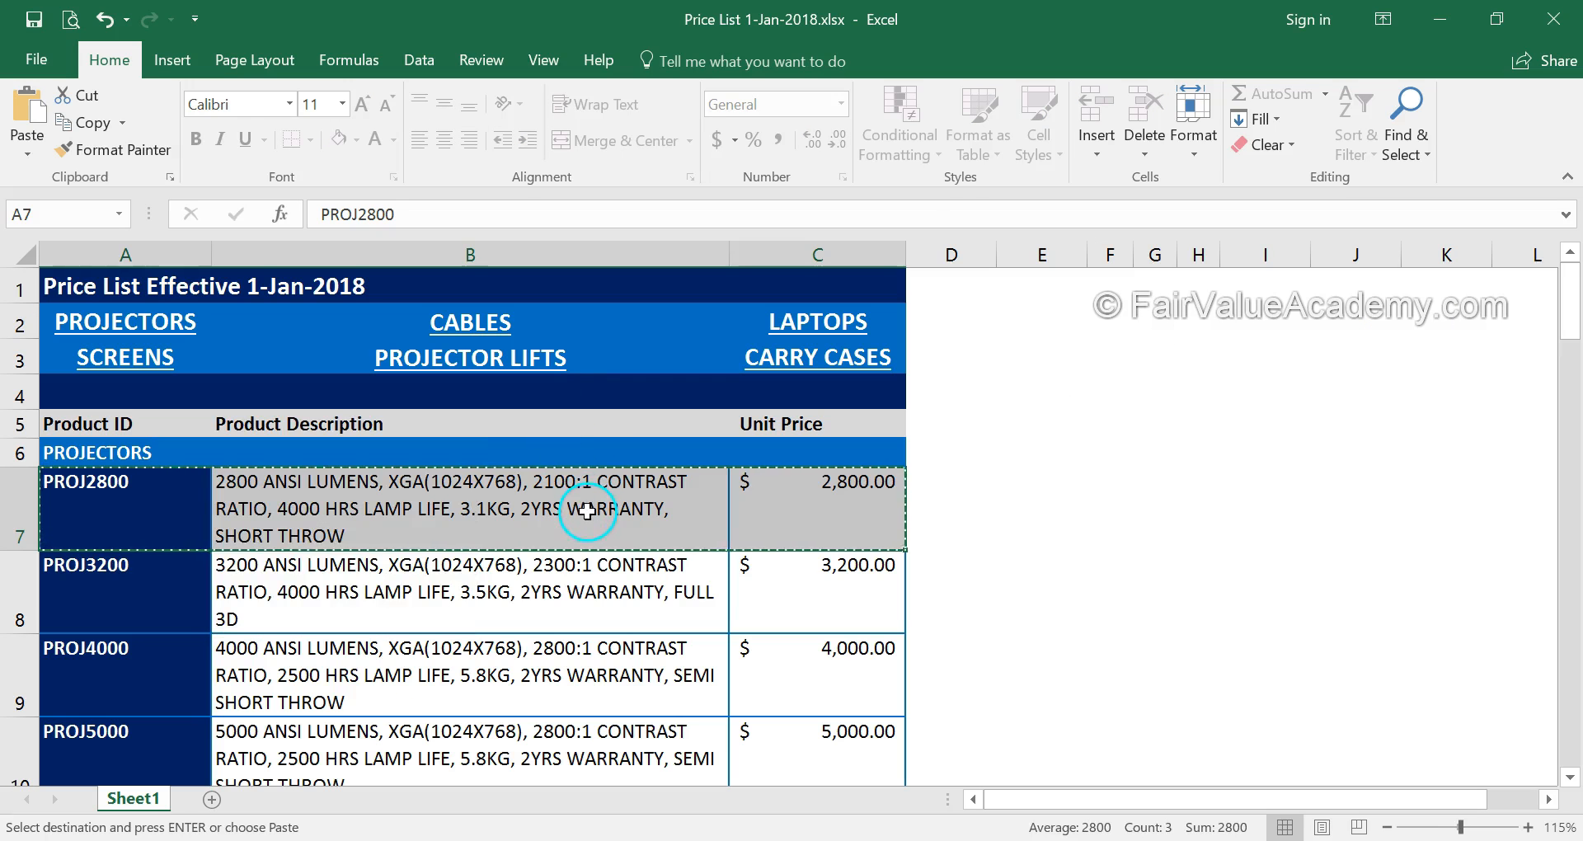
click(587, 507)
key(Escape)
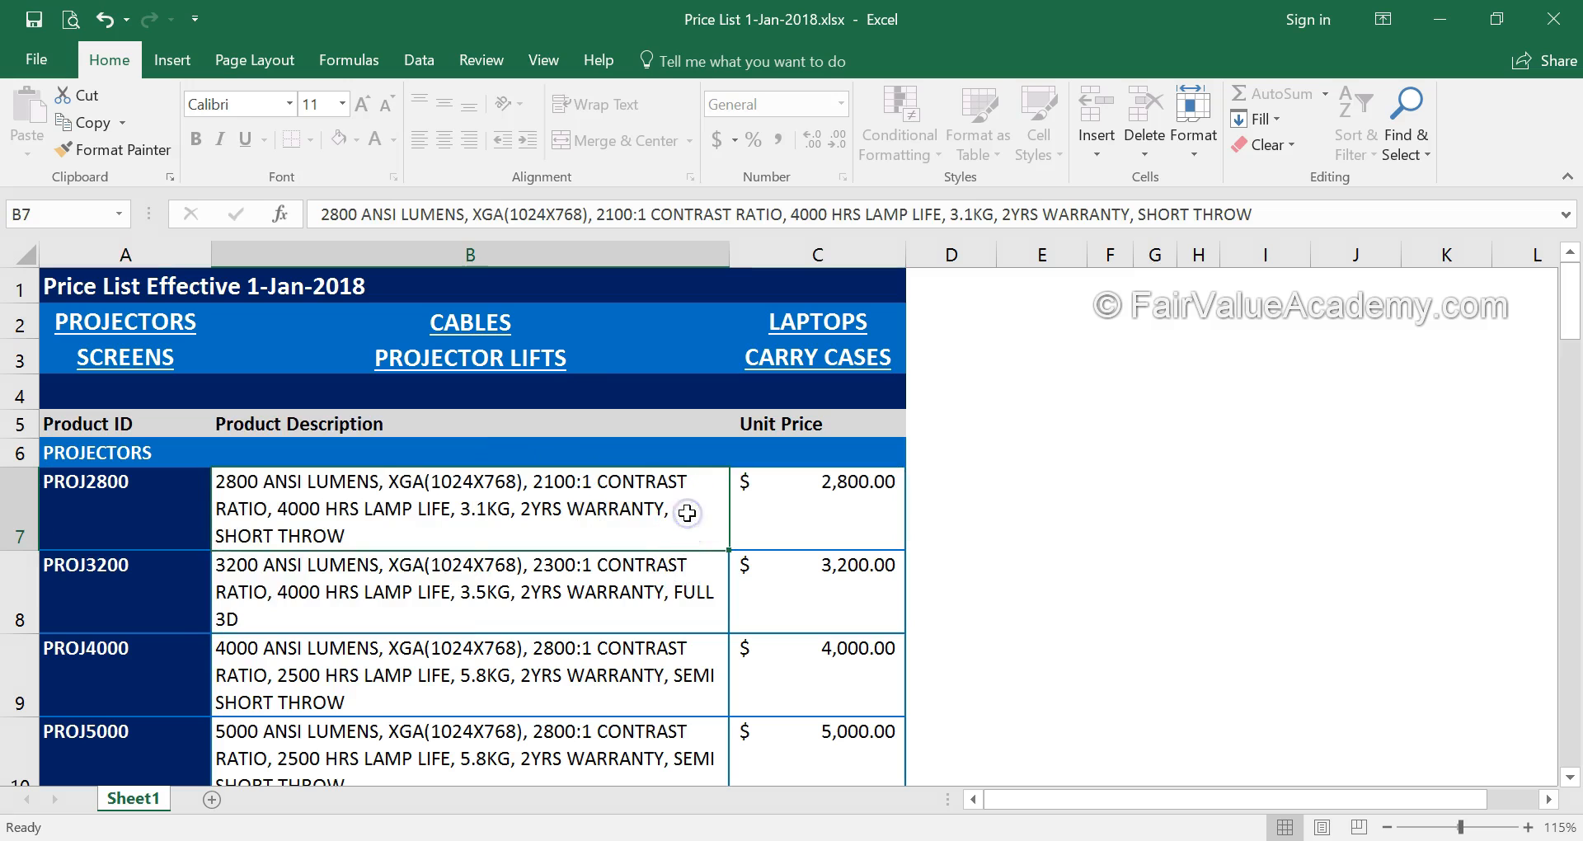
key(ctrl+c)
click(1117, 511)
key(ctrl+v)
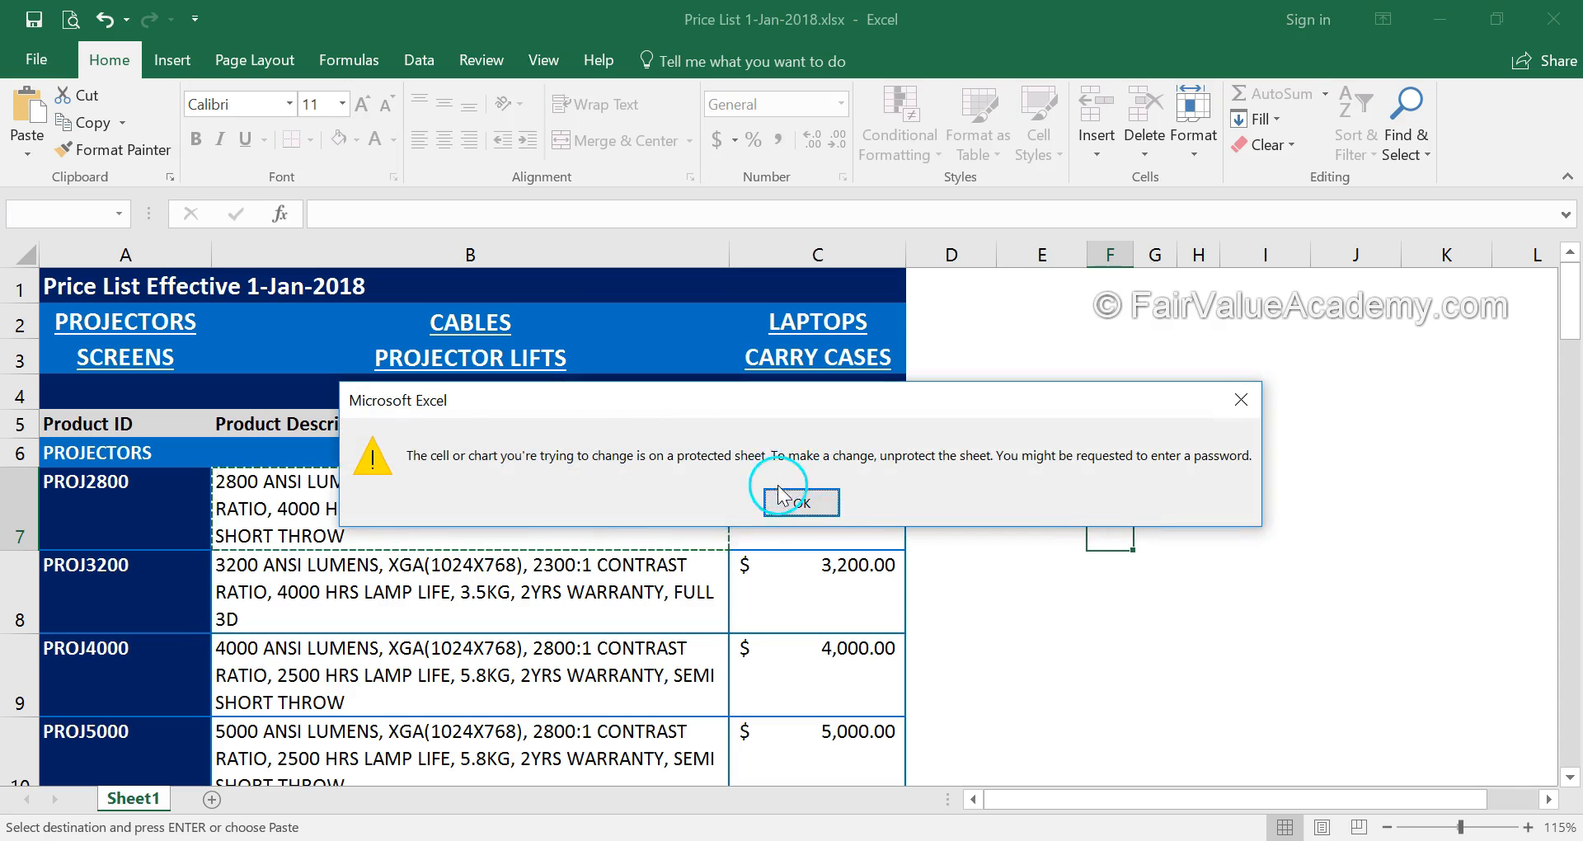
Try repeatedly to edit description cell B7, dismissing each protected-sheet warning
click(779, 499)
double_click(666, 512)
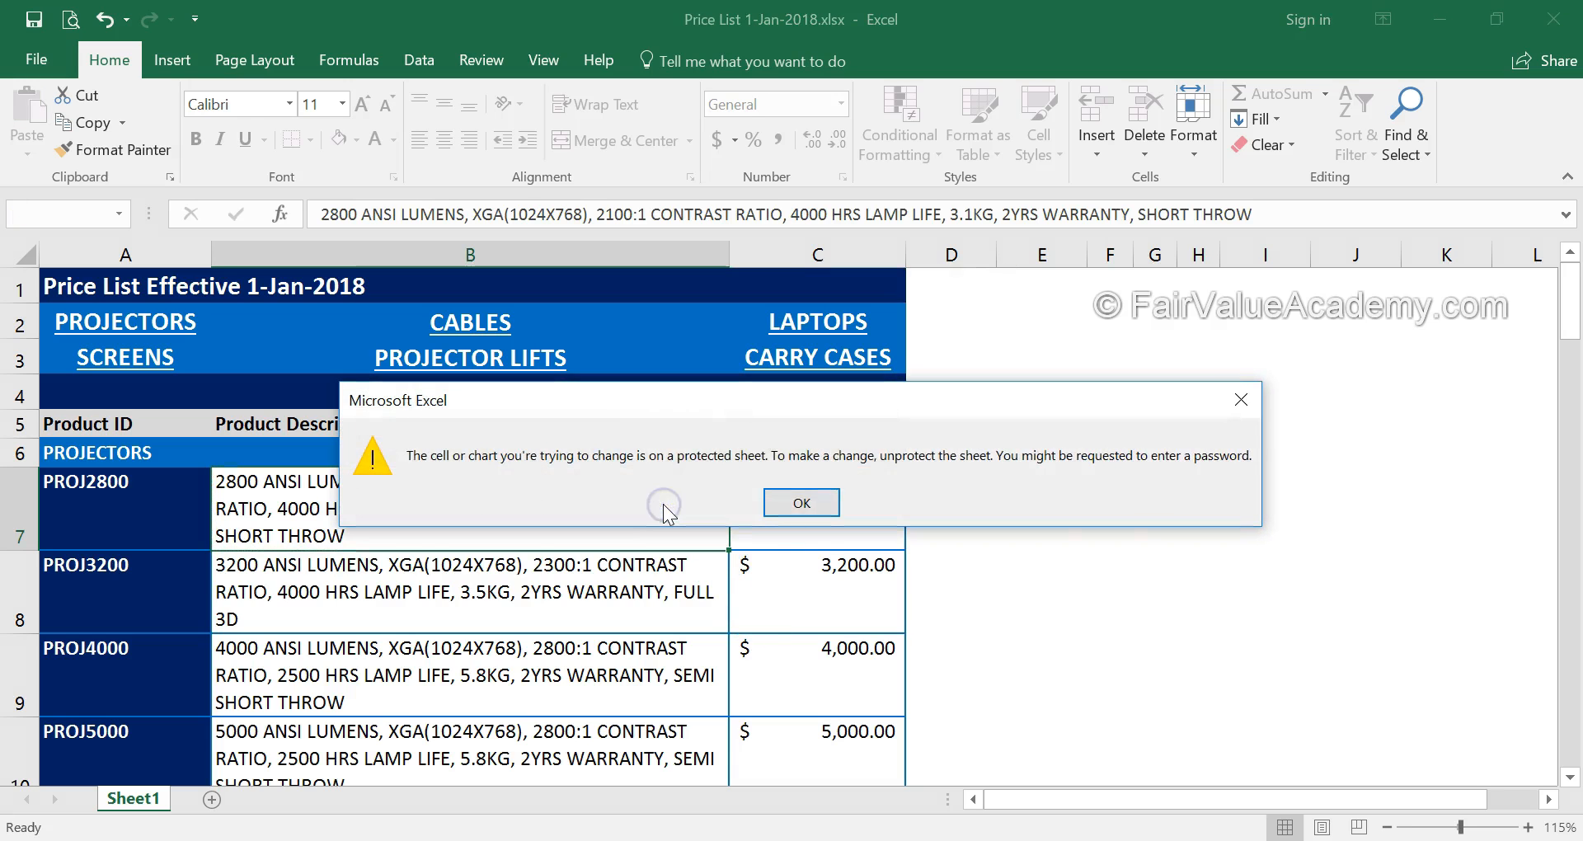
click(801, 503)
click(408, 509)
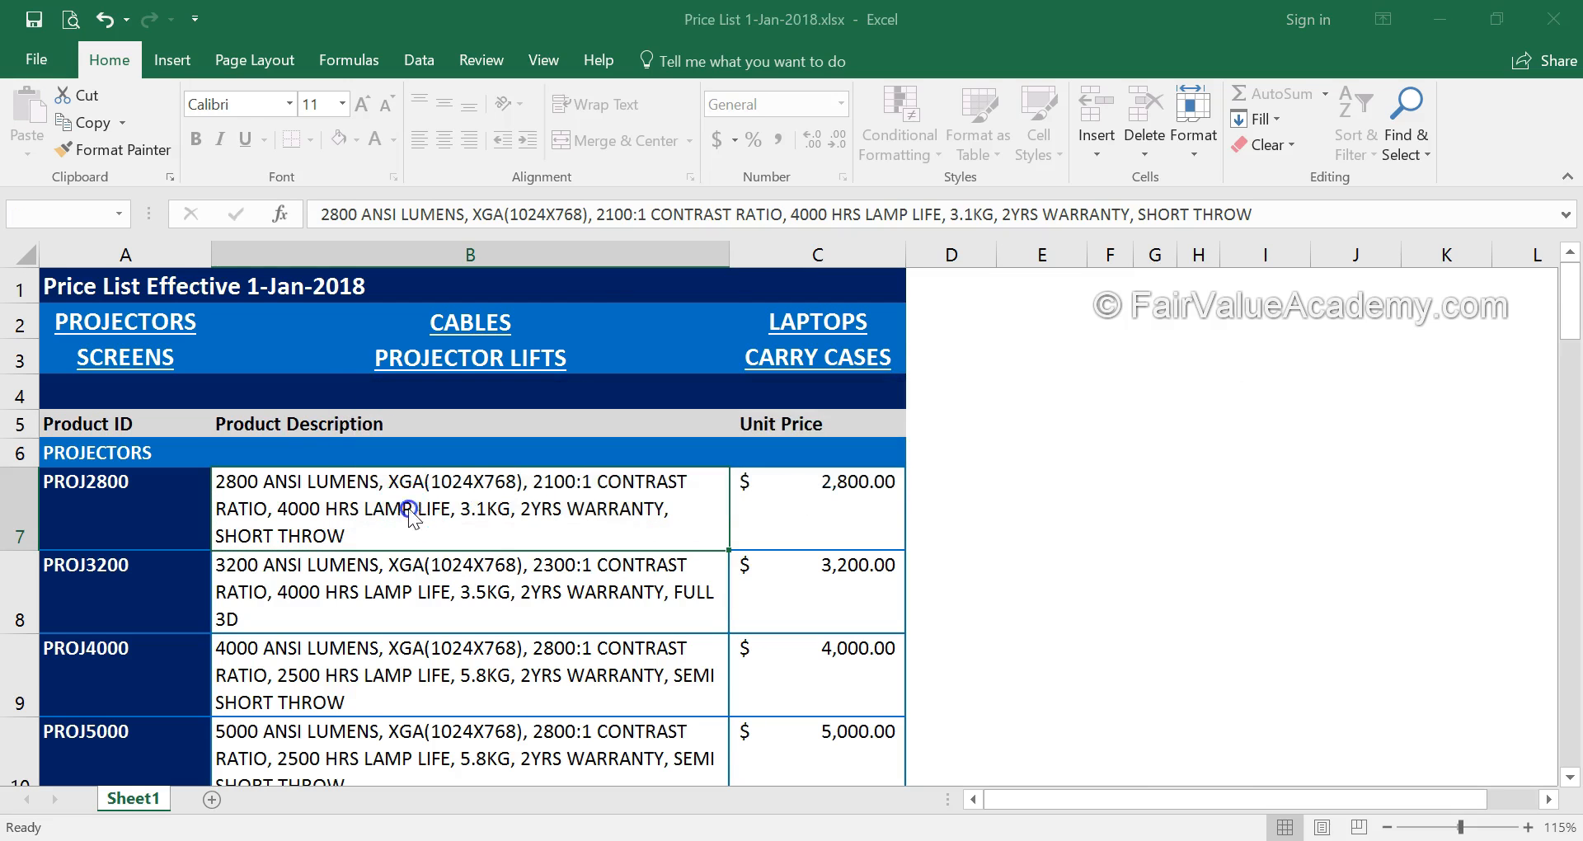
double_click(408, 509)
click(800, 501)
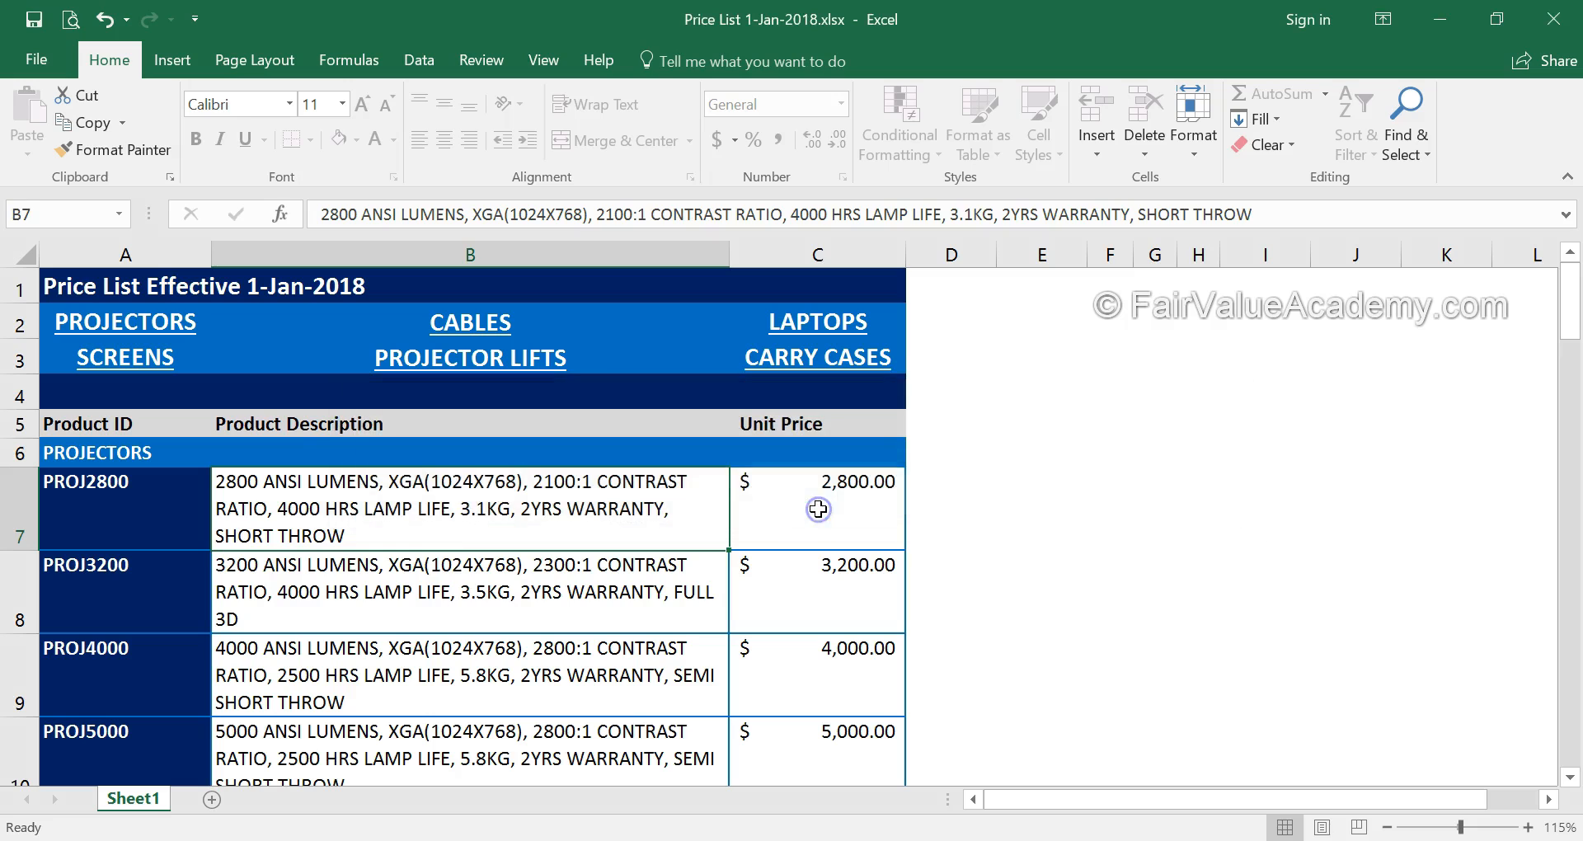
click(701, 511)
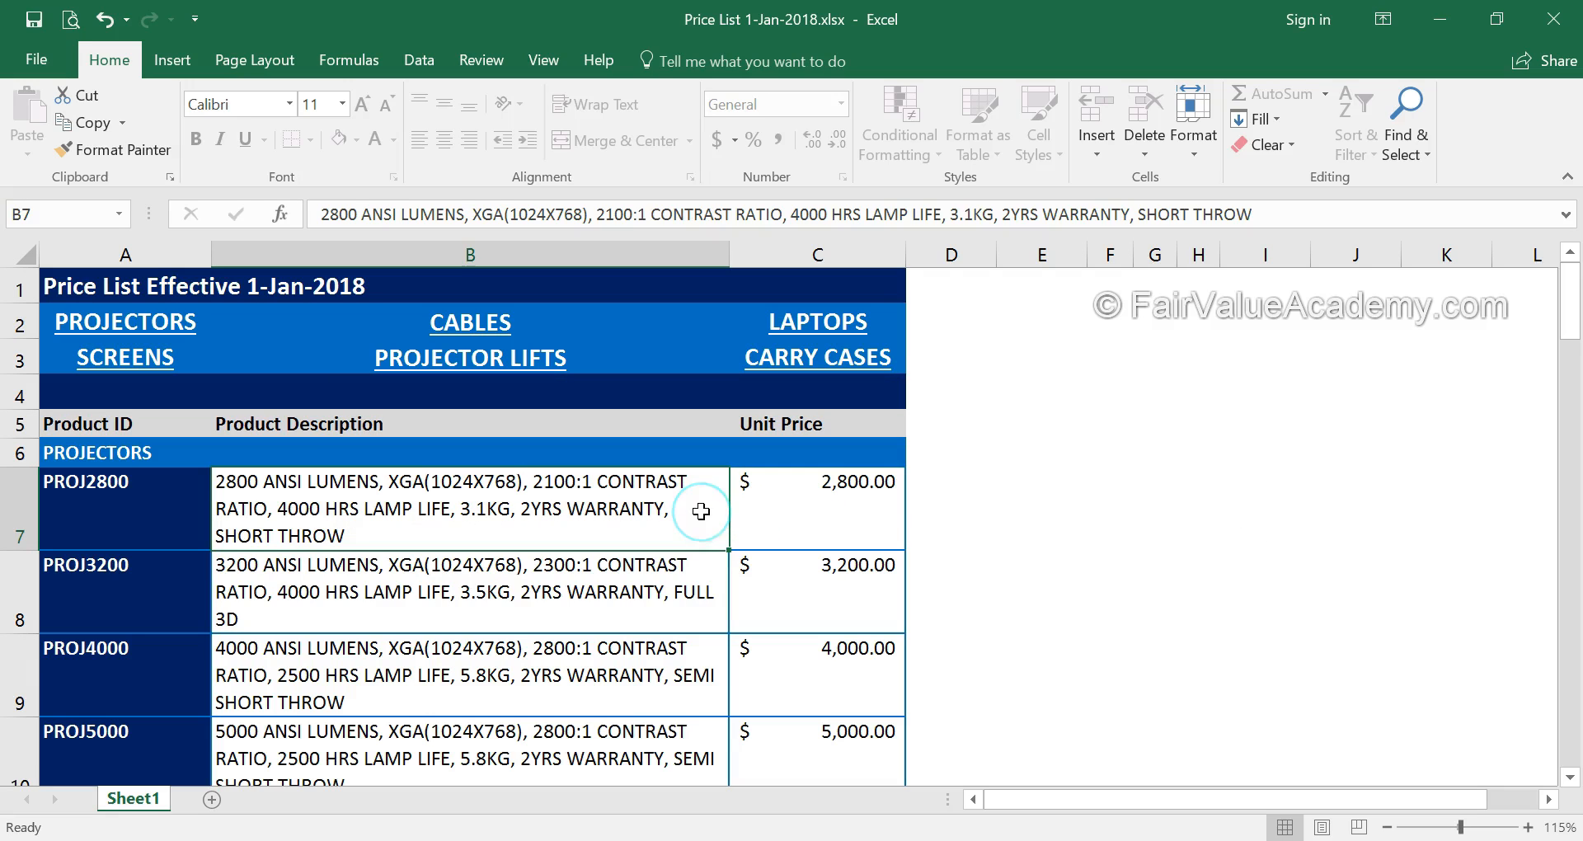
double_click(701, 511)
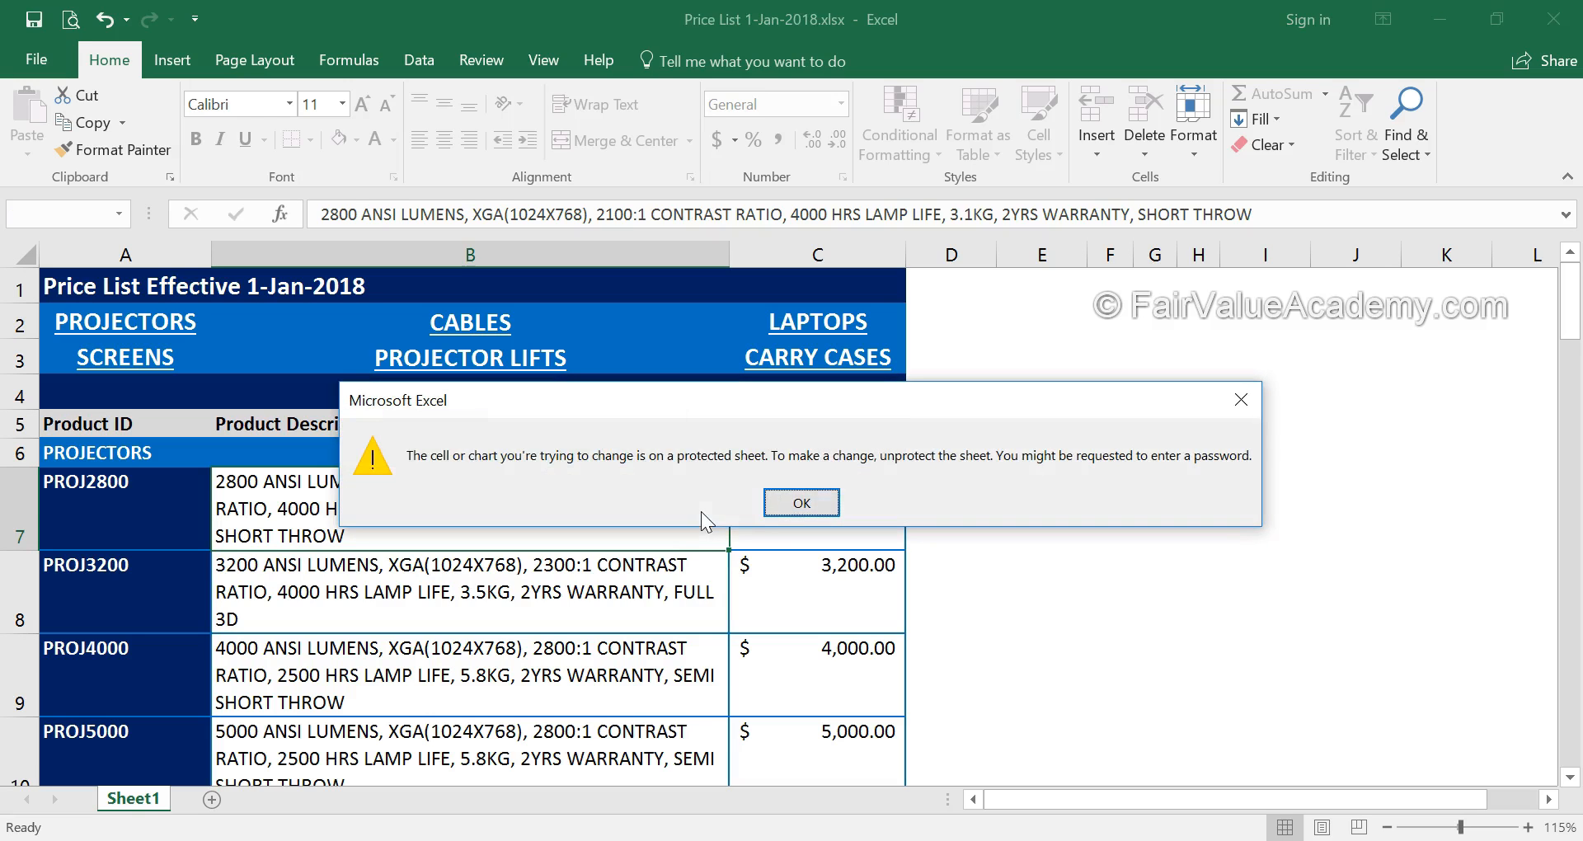
click(804, 500)
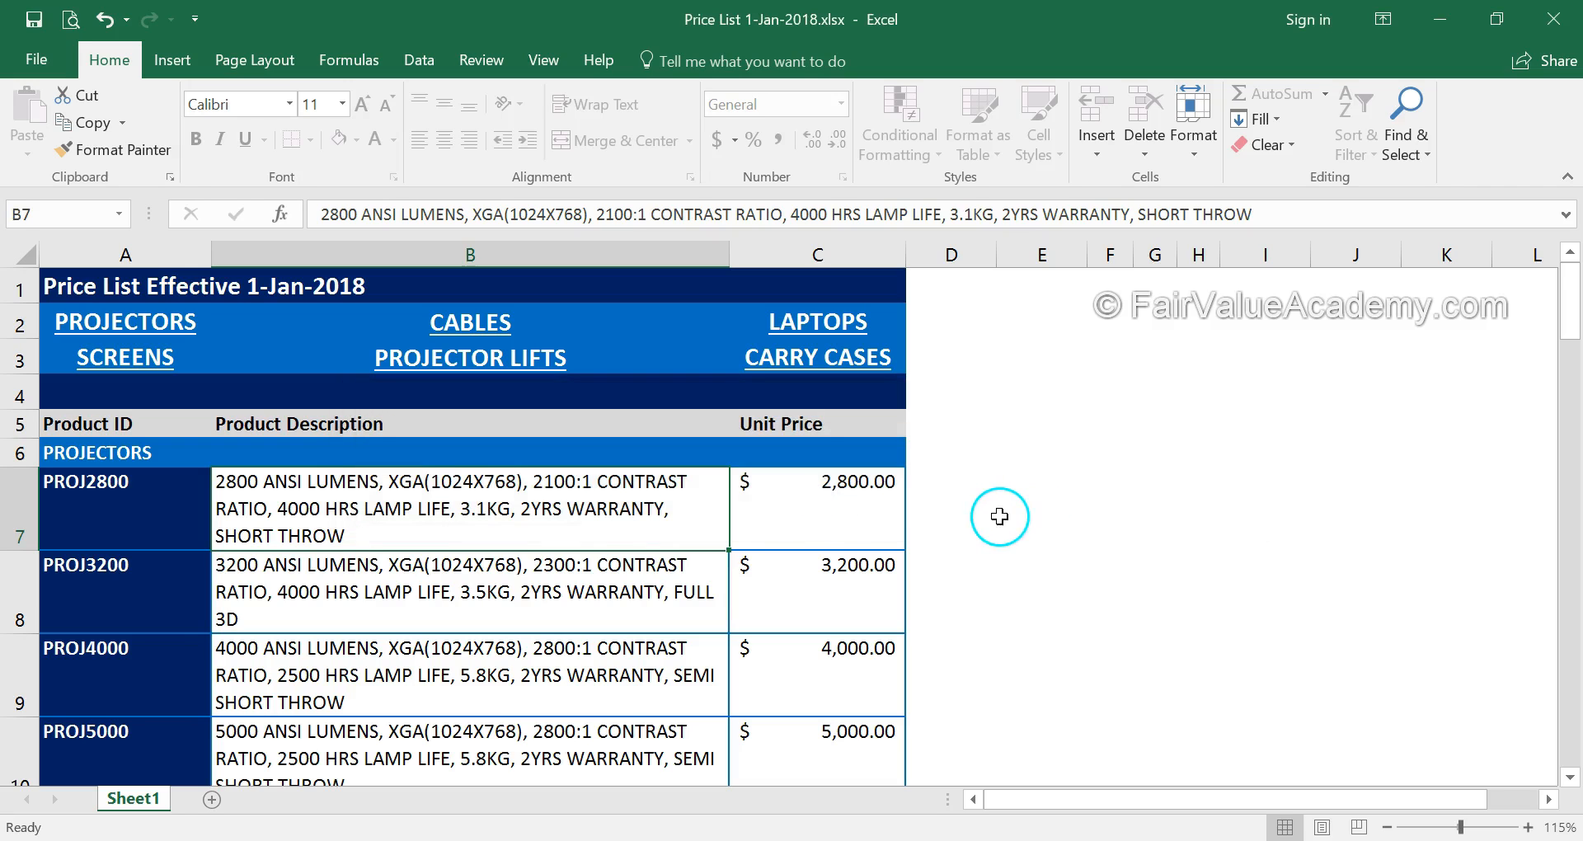
Select empty cell E7 and switch the sheet to Page Break Preview
click(1000, 516)
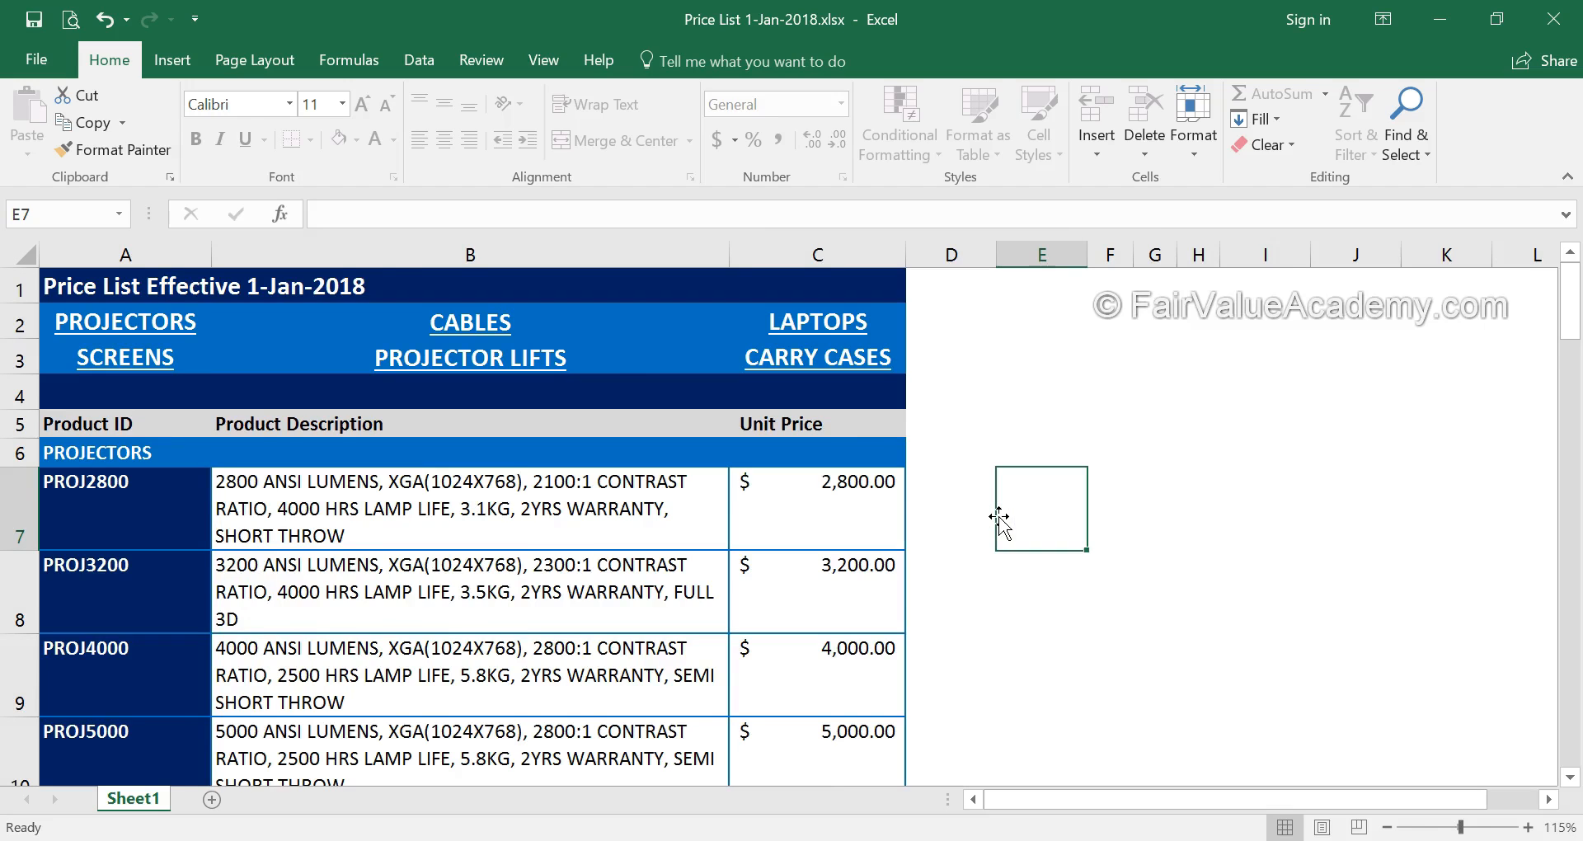
click(427, 687)
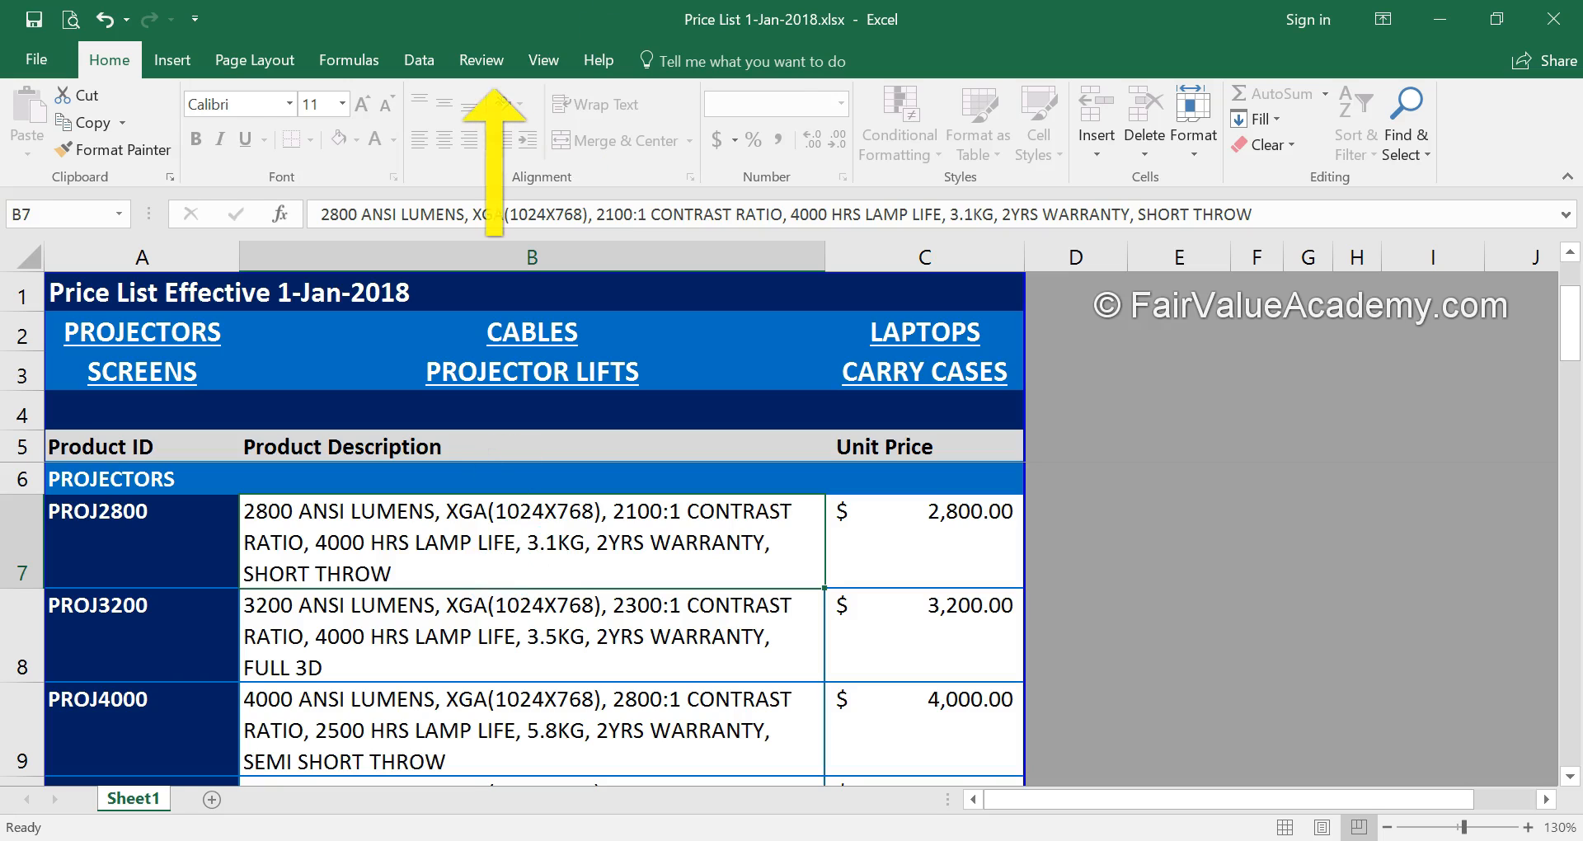
click(487, 64)
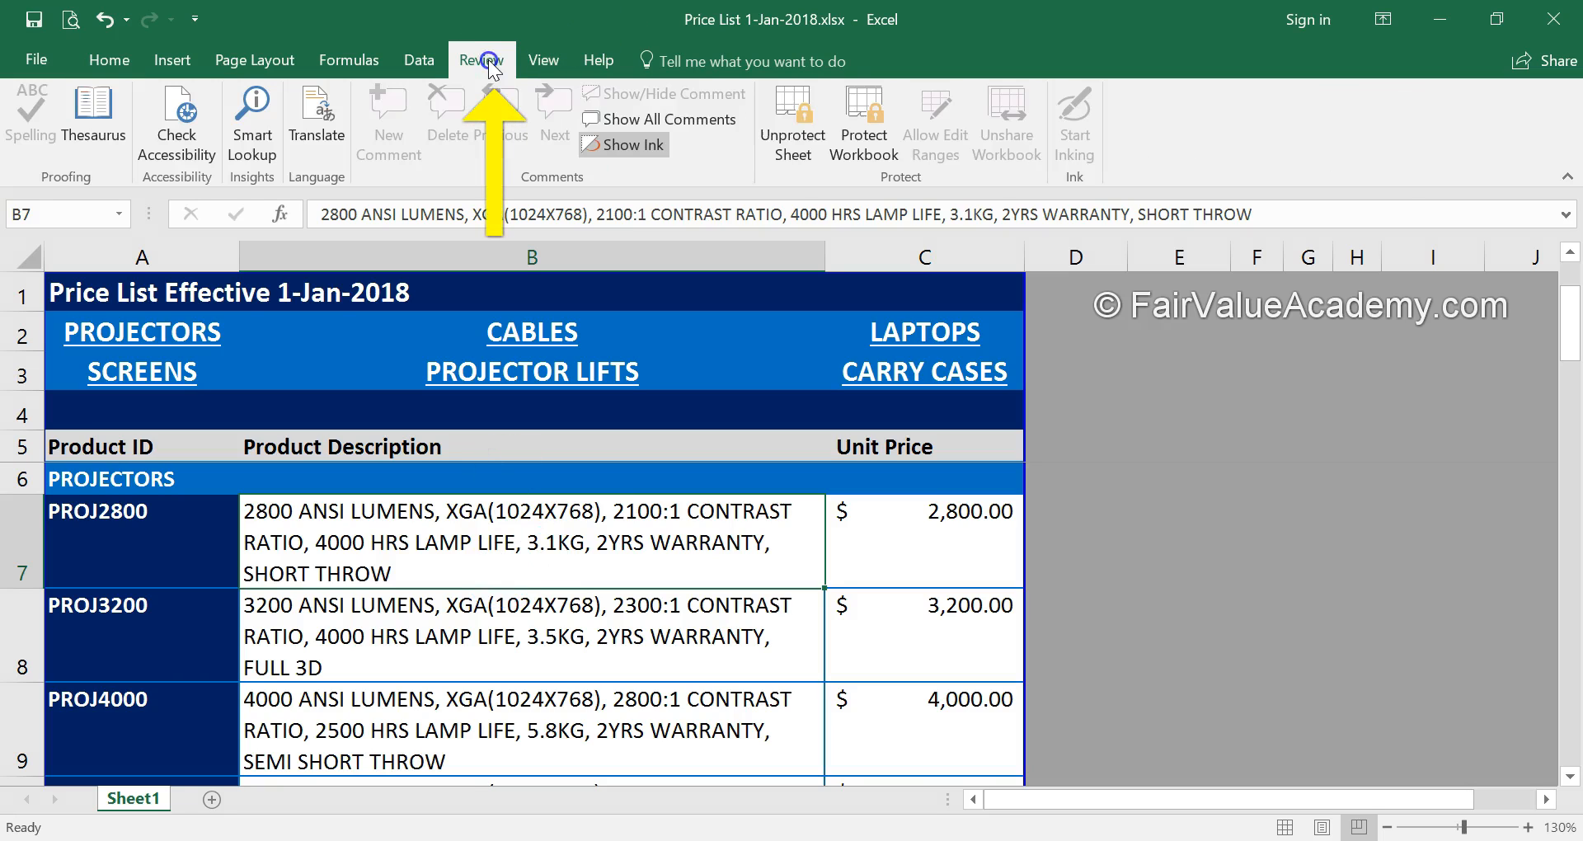
Unprotect the price list sheet by entering its password
click(765, 134)
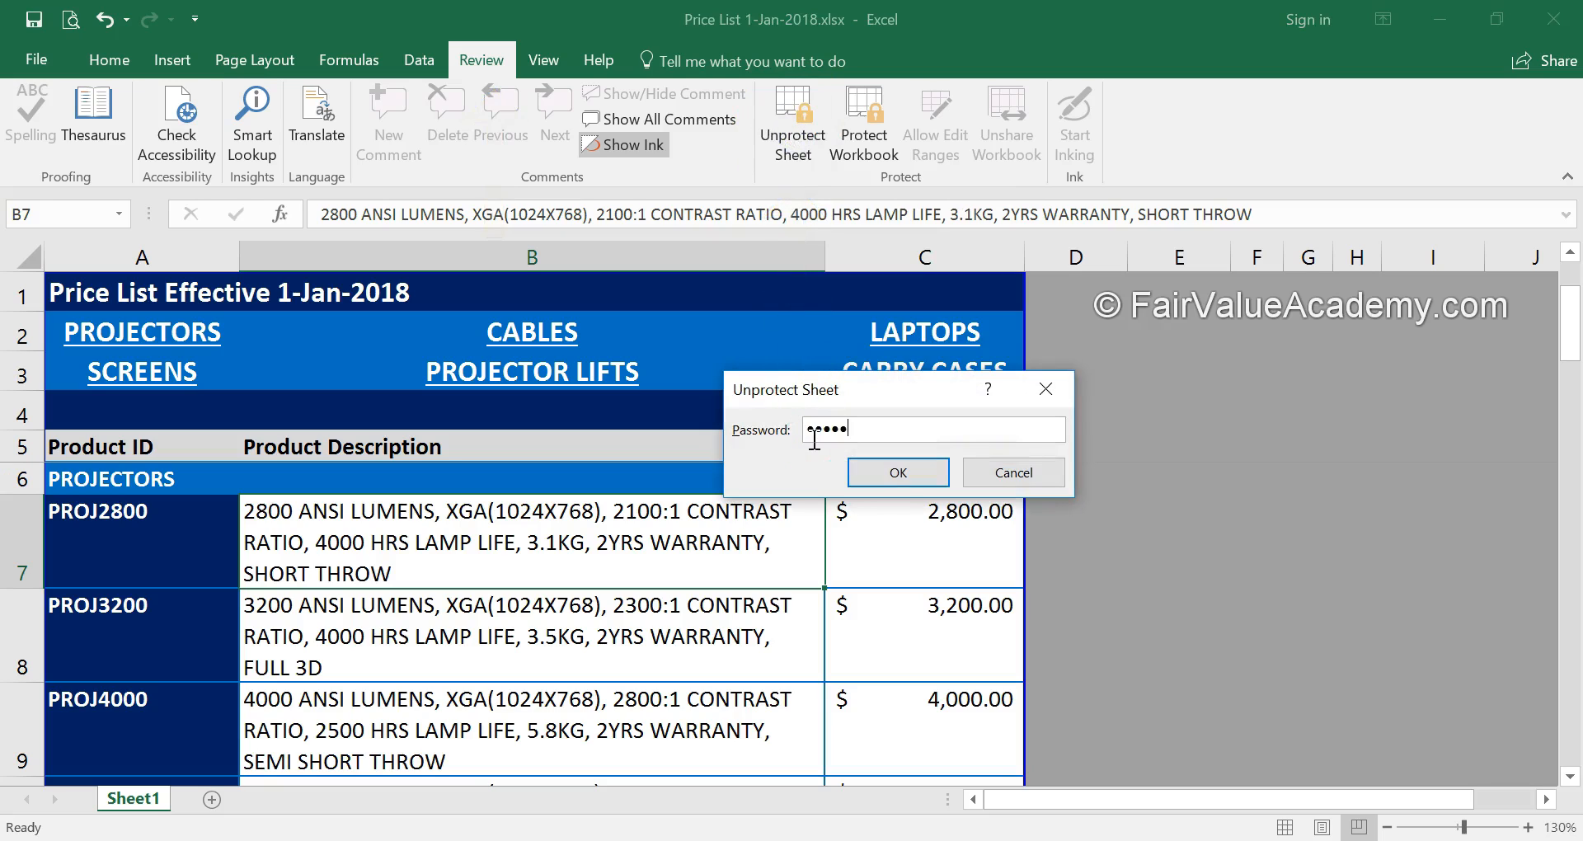
click(898, 472)
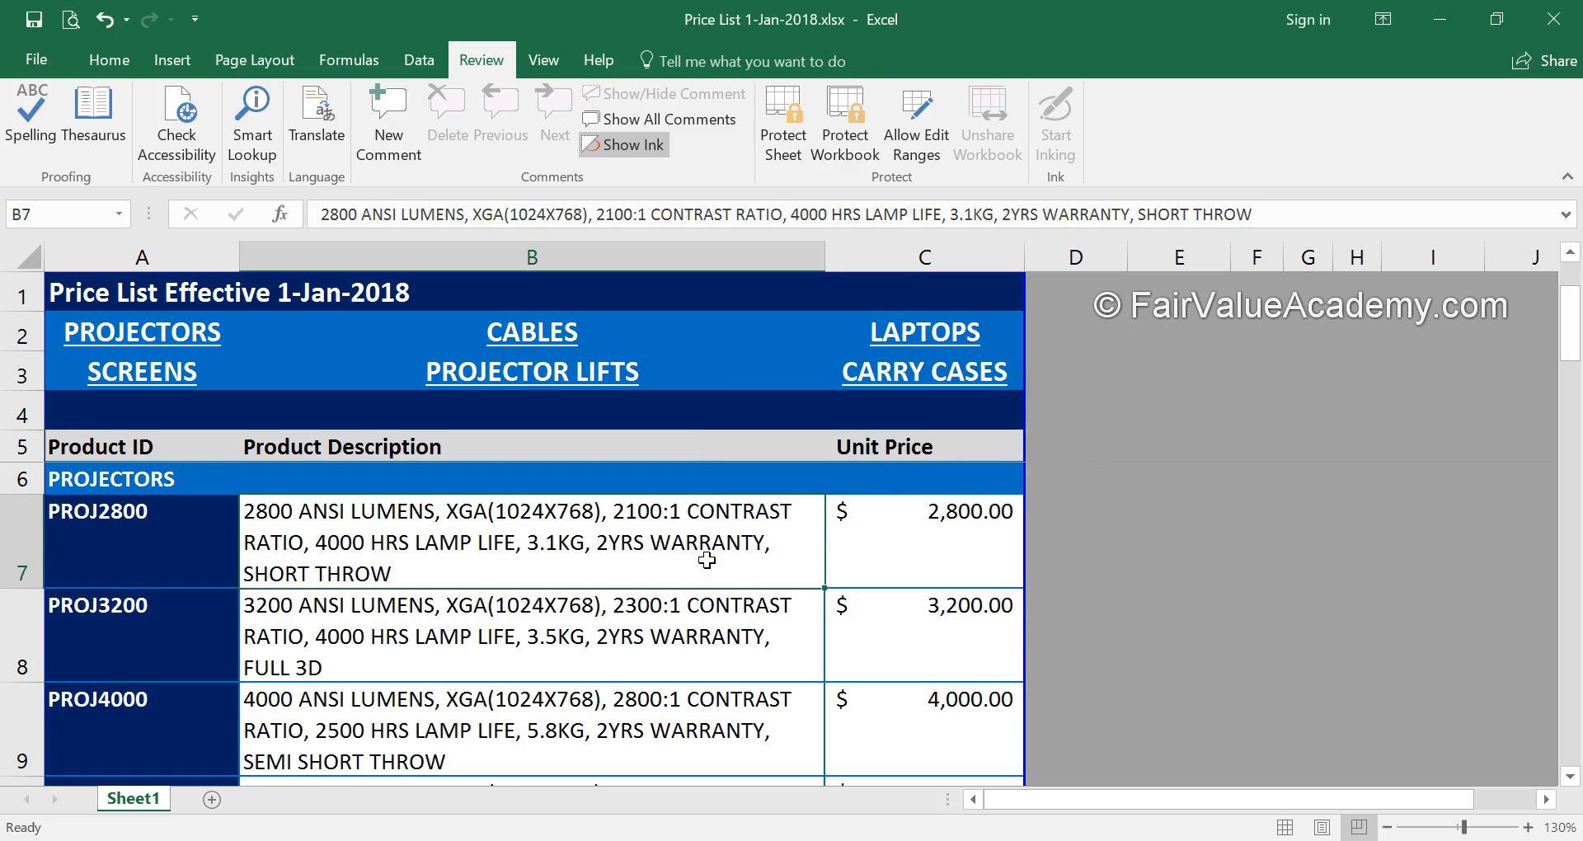
Protect the price list sheet with a password, keeping default locked cells, and confirm the password
click(783, 122)
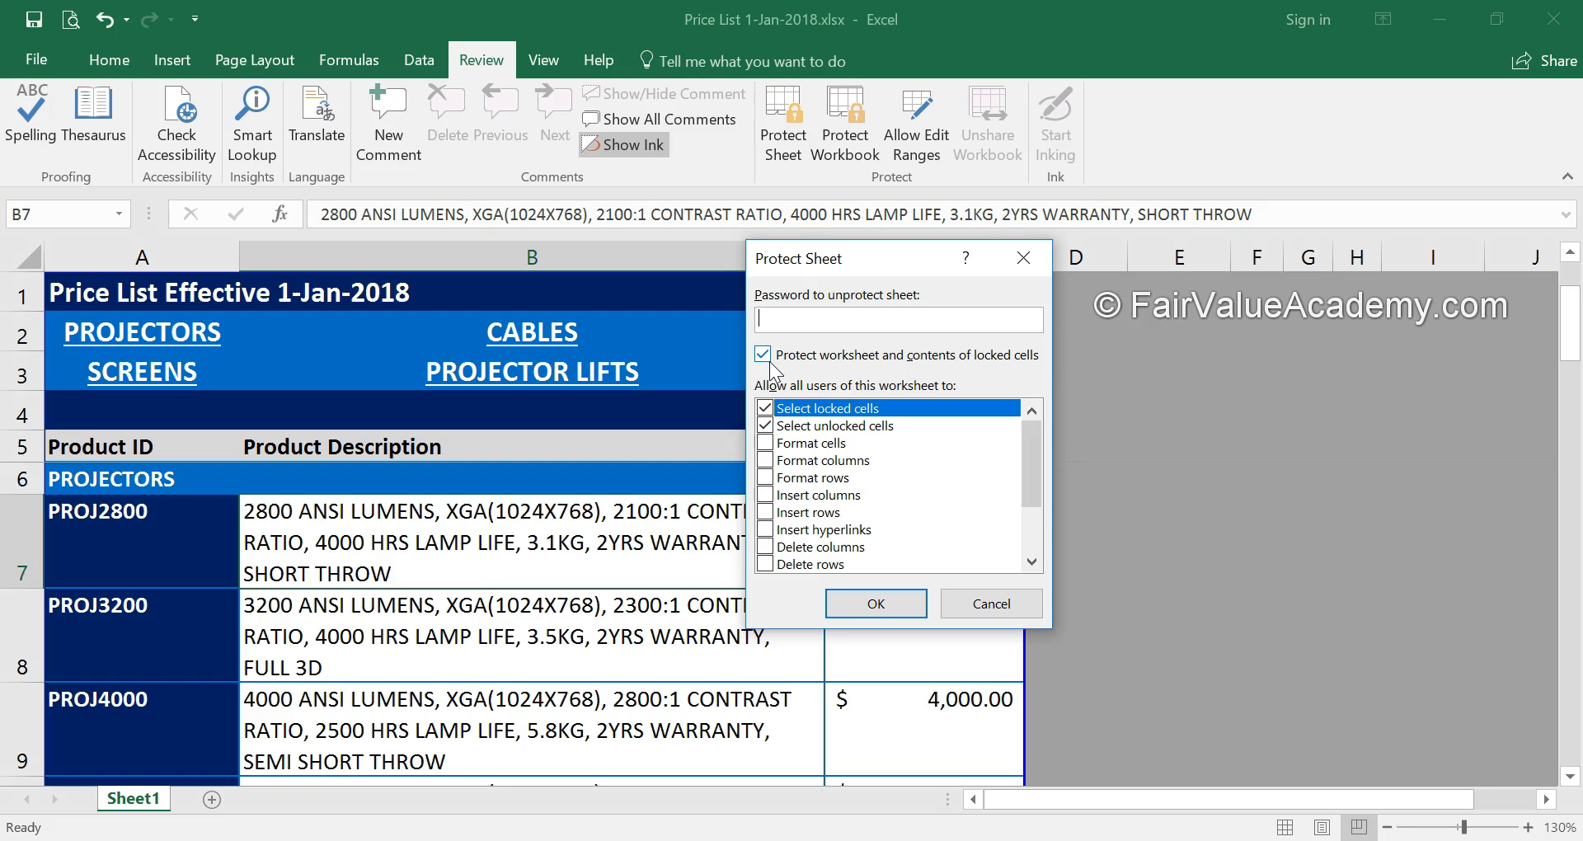
text(•••••)
click(879, 590)
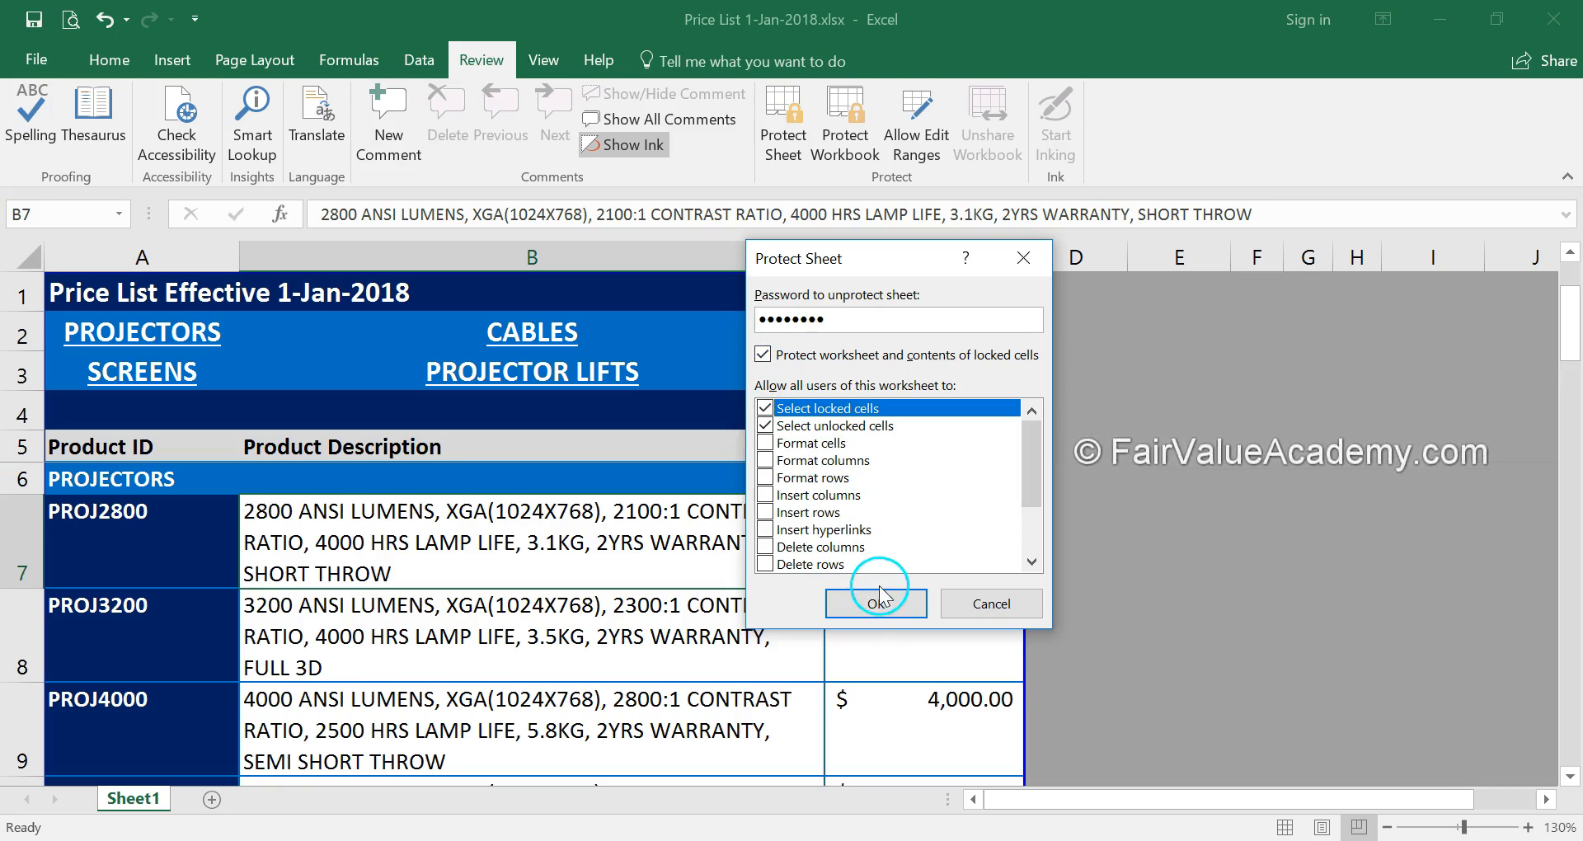
text(••)
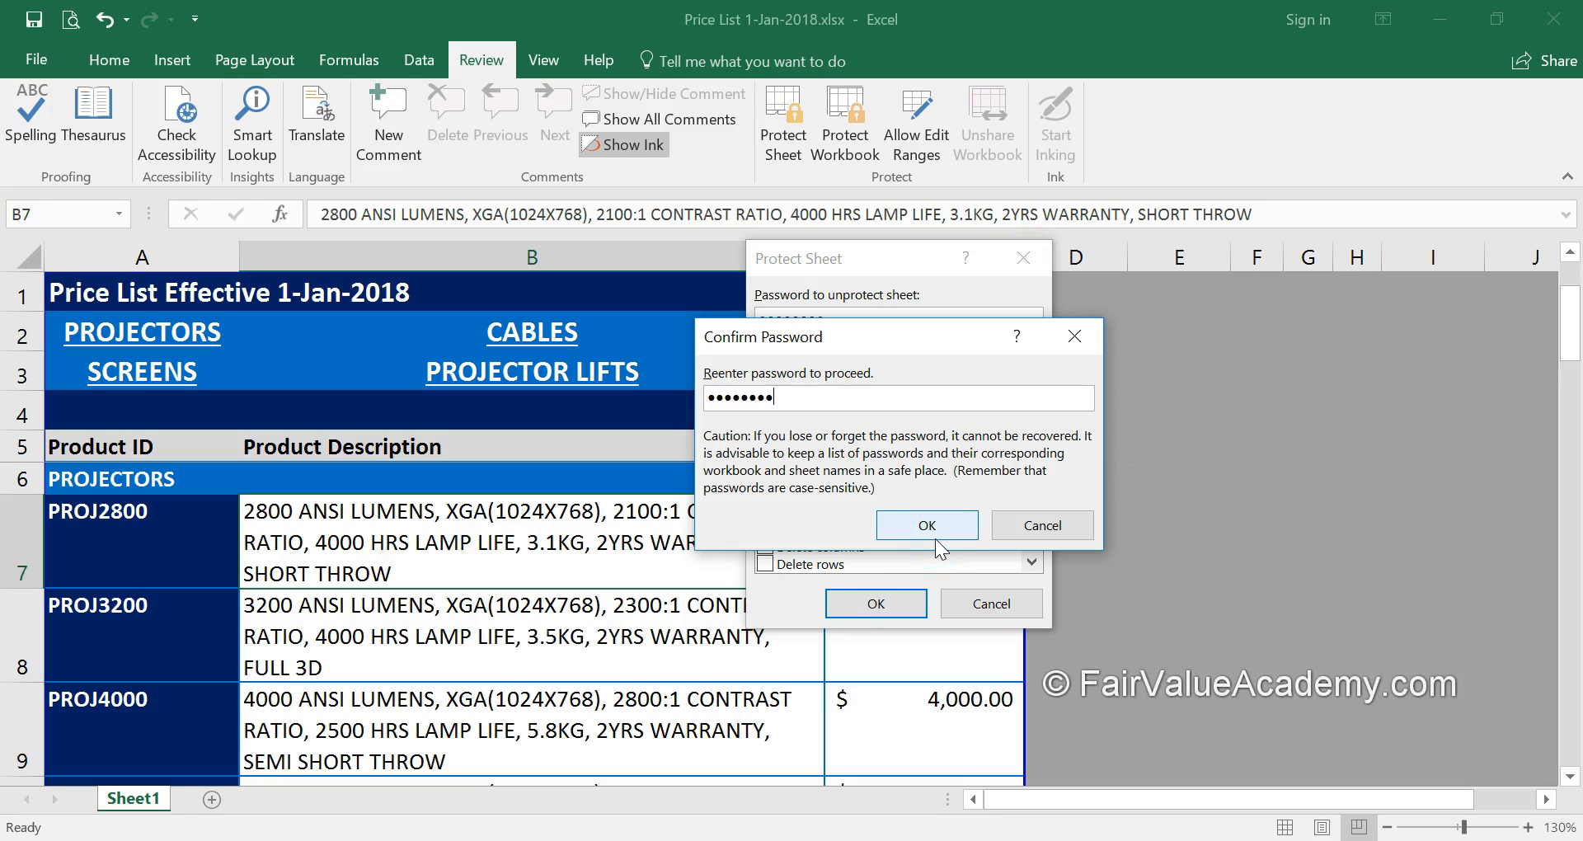
text(••••••)
click(936, 536)
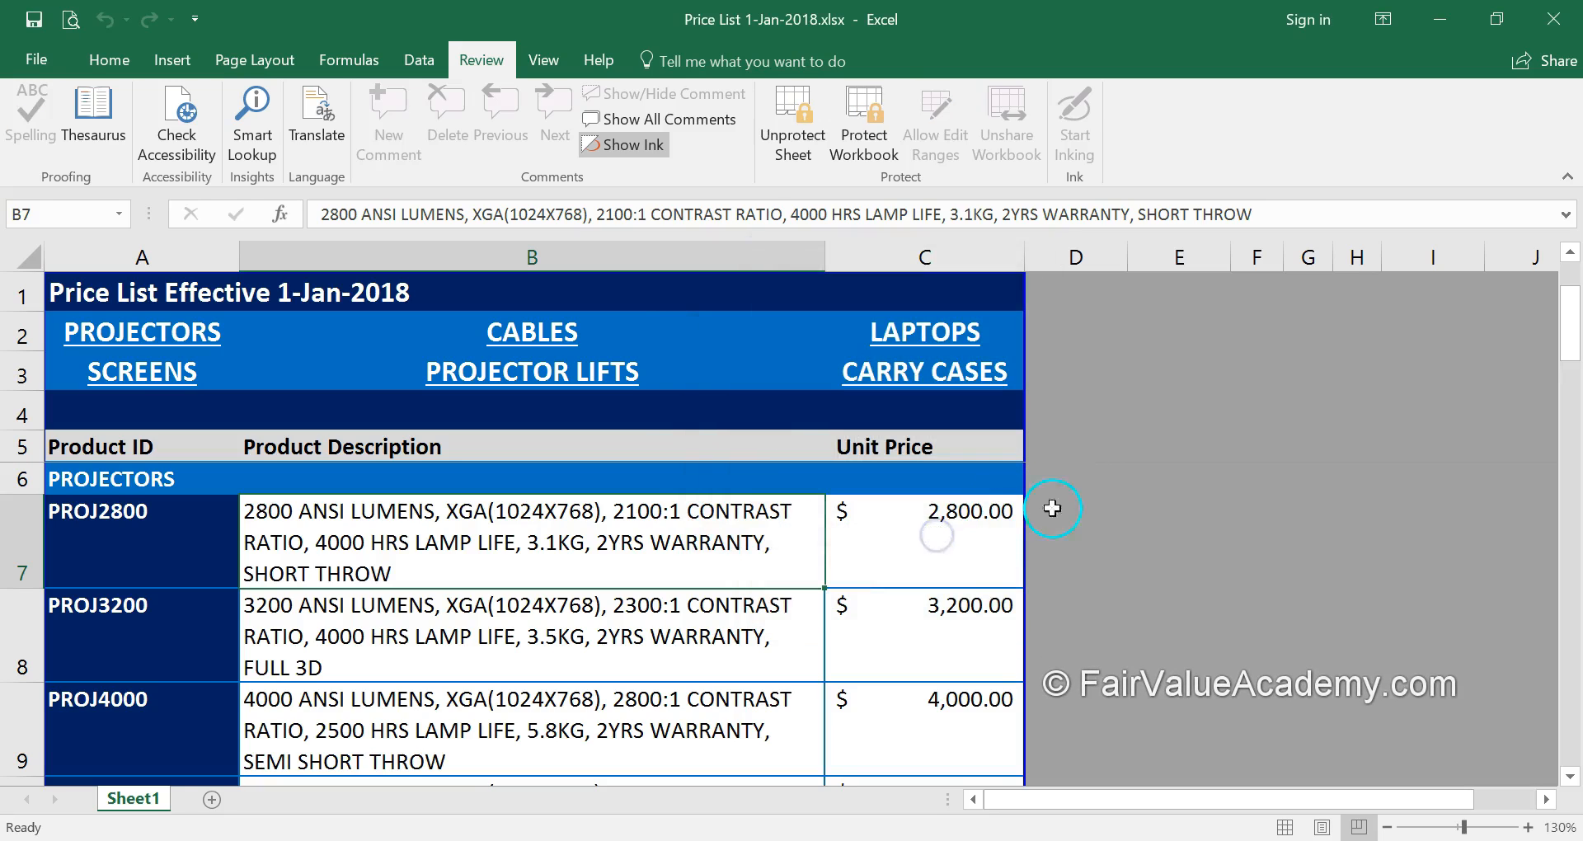
Create a new blank workbook, Book2
click(38, 61)
click(71, 148)
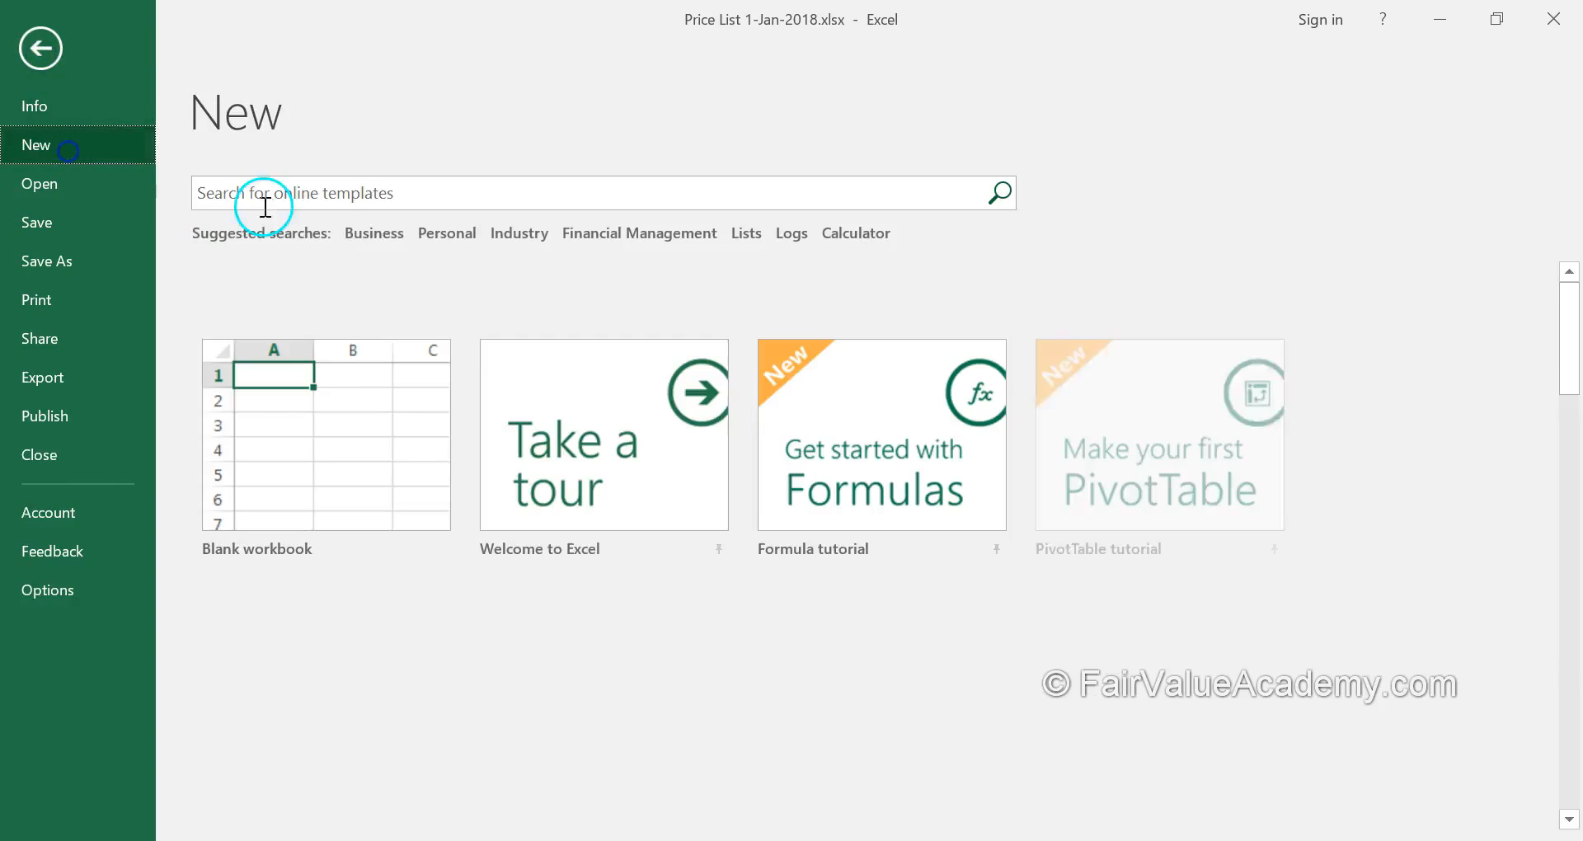
click(352, 373)
Check cell G5's Format Cells protection settings, confirming Locked is checked by default
right_click(580, 378)
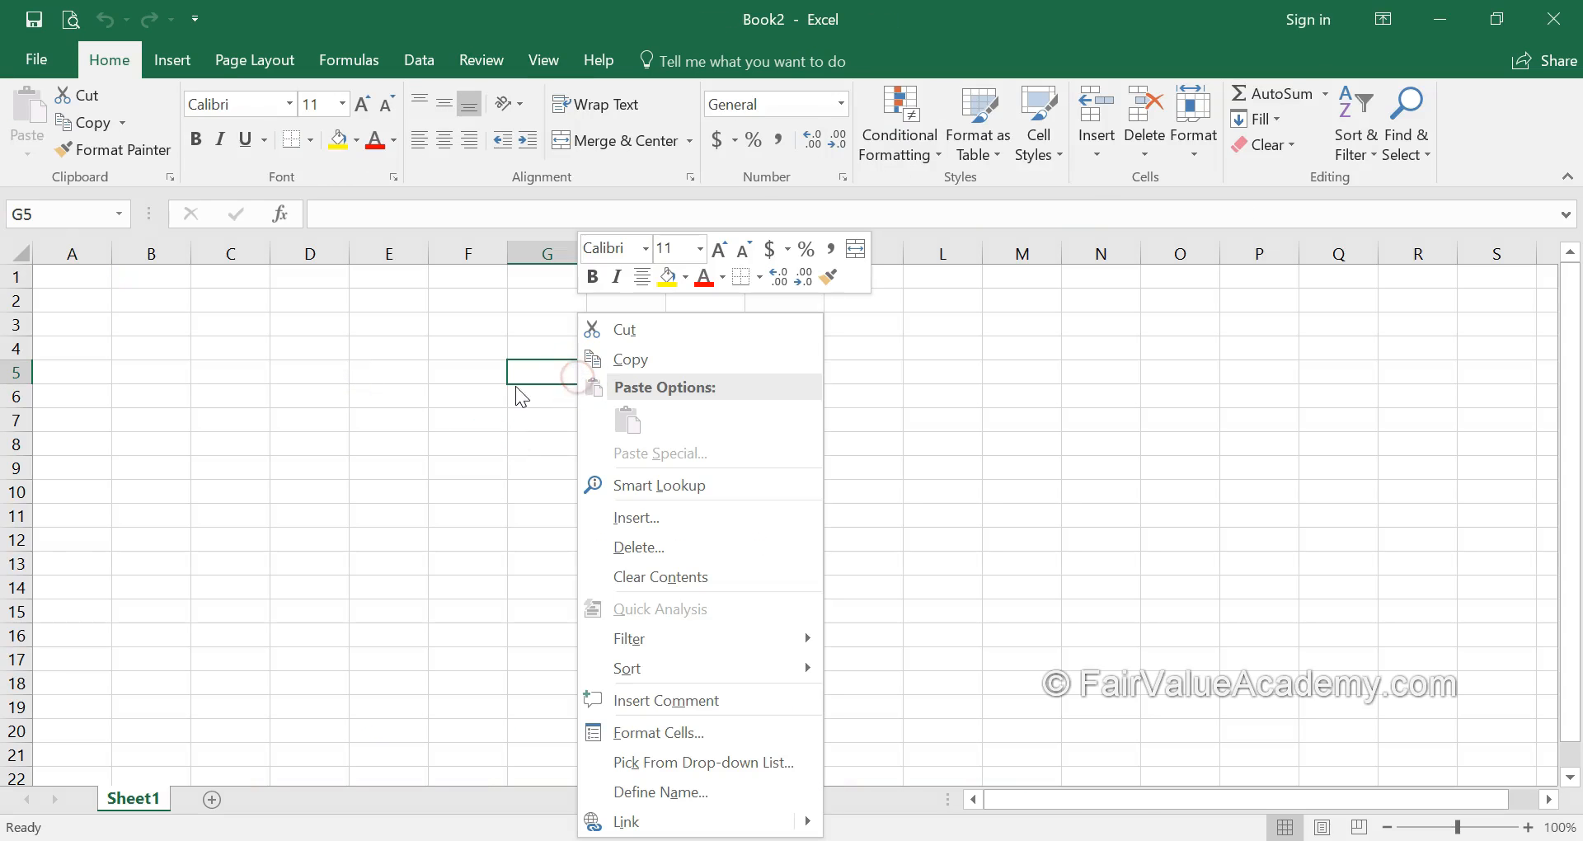
click(650, 730)
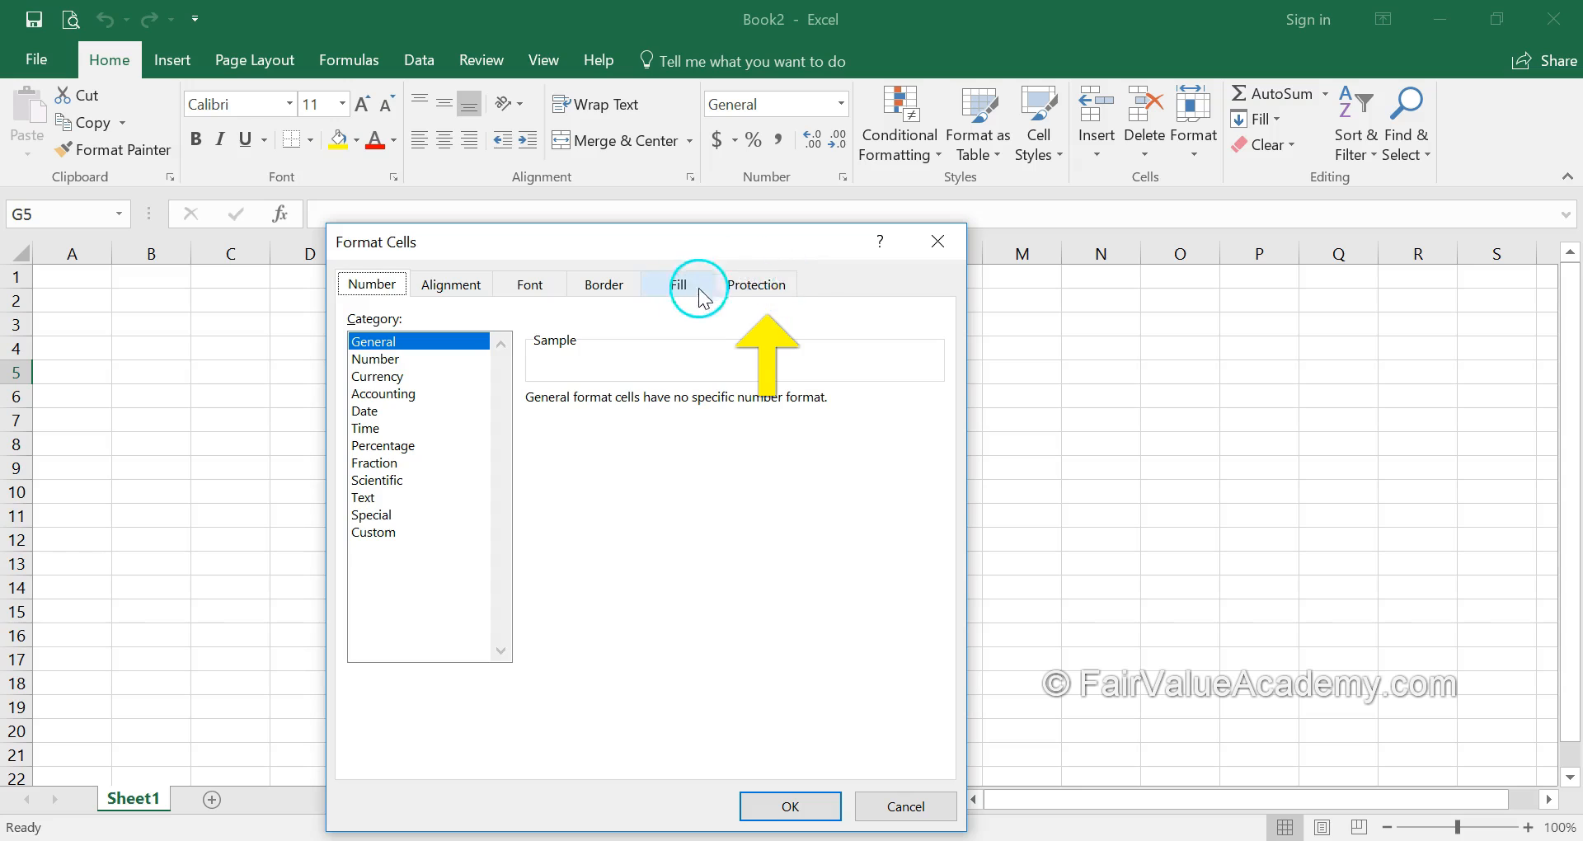
click(757, 286)
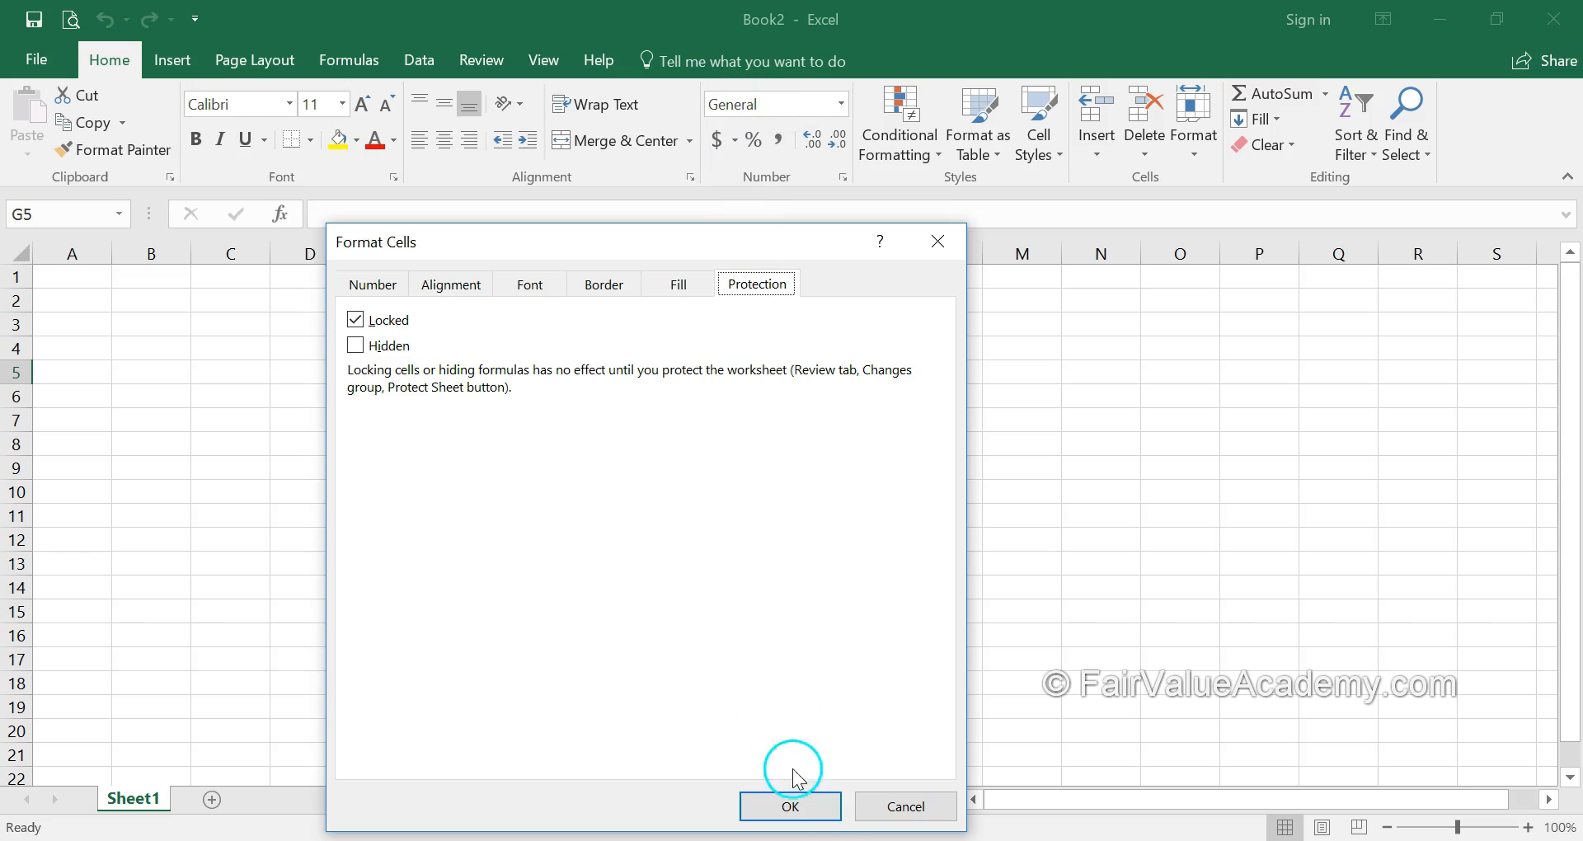
click(920, 804)
click(477, 59)
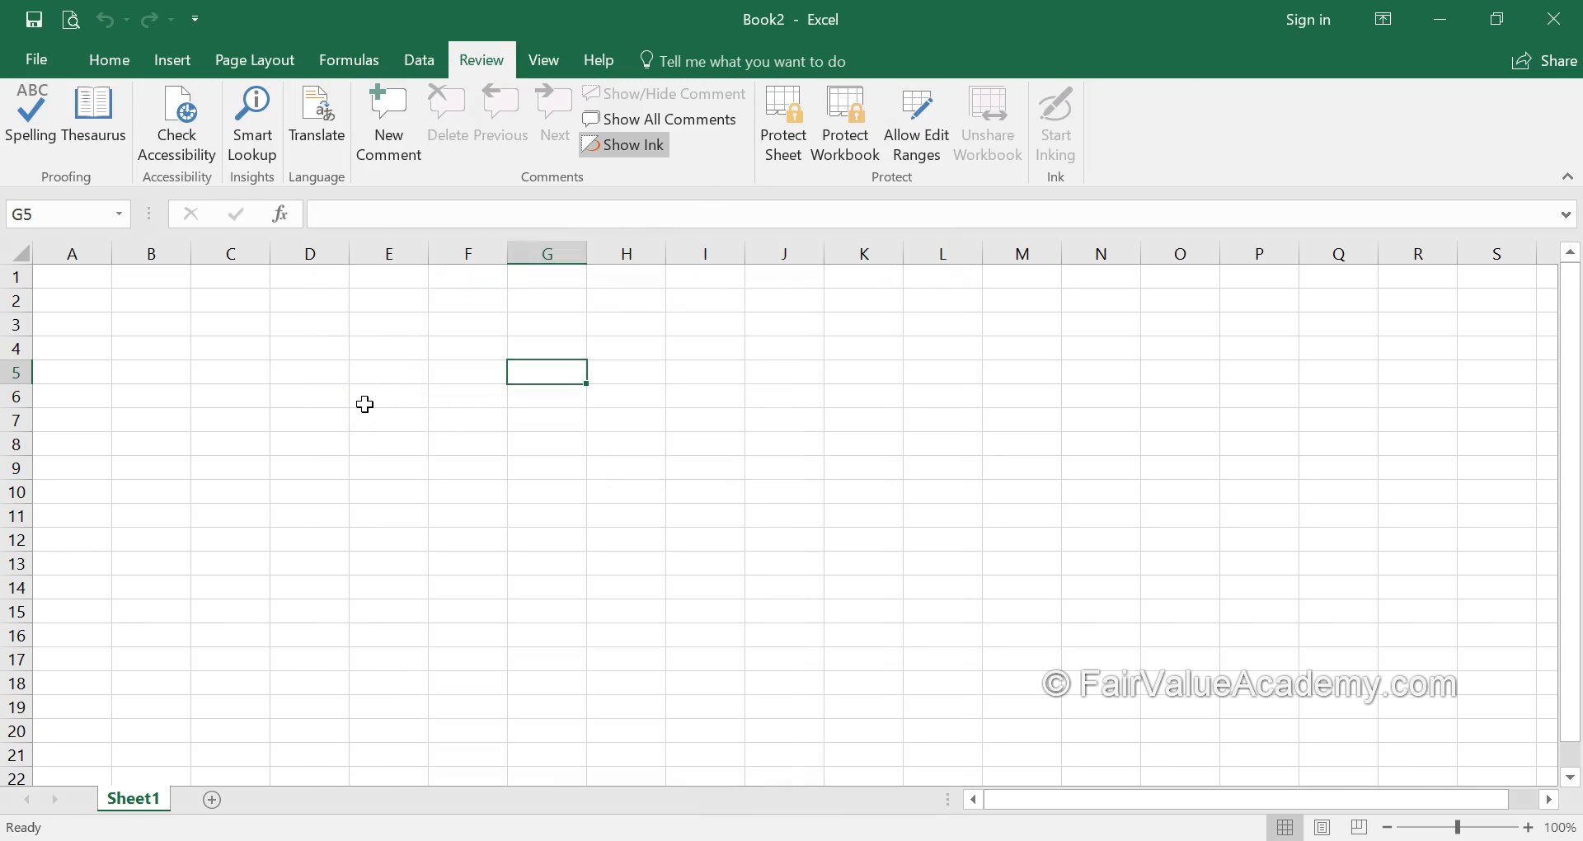
click(338, 627)
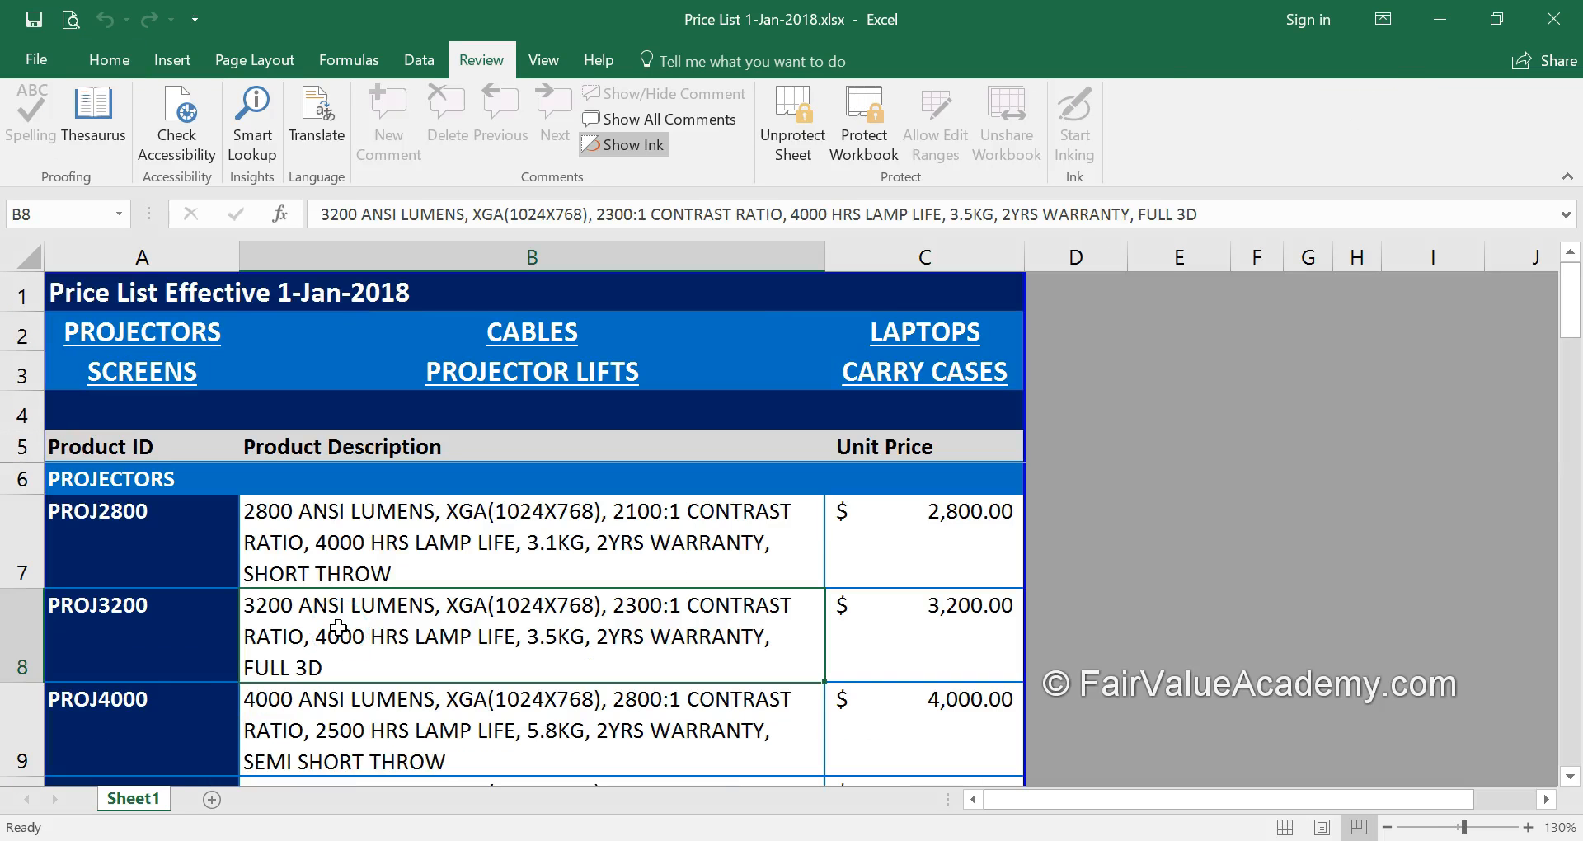
On the protected price list, select title cell A1 and find Format Cells unavailable
click(439, 525)
click(304, 487)
click(128, 292)
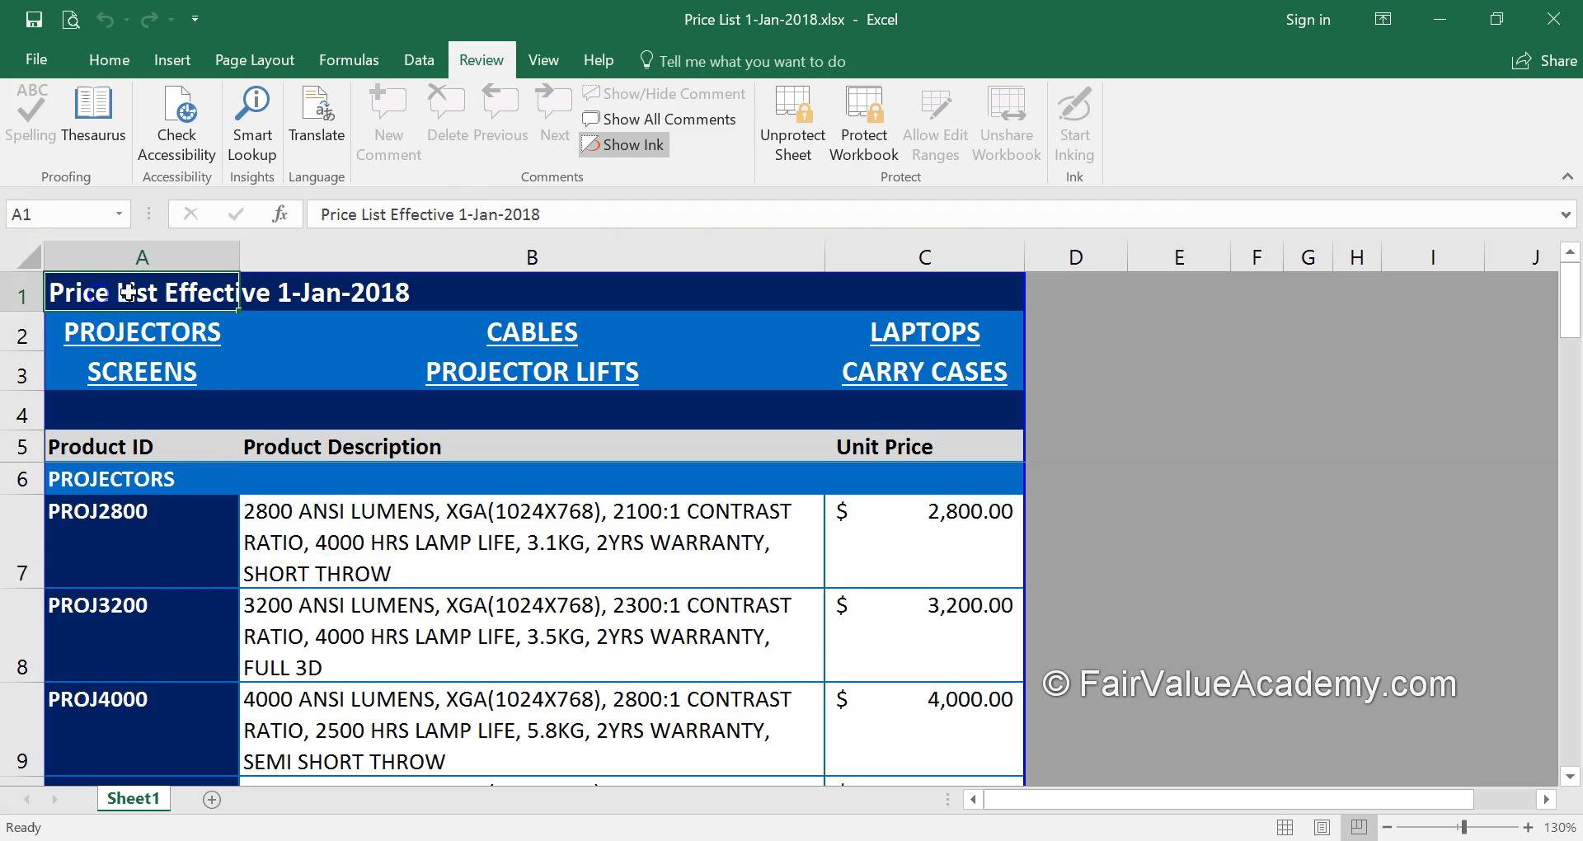
right_click(165, 298)
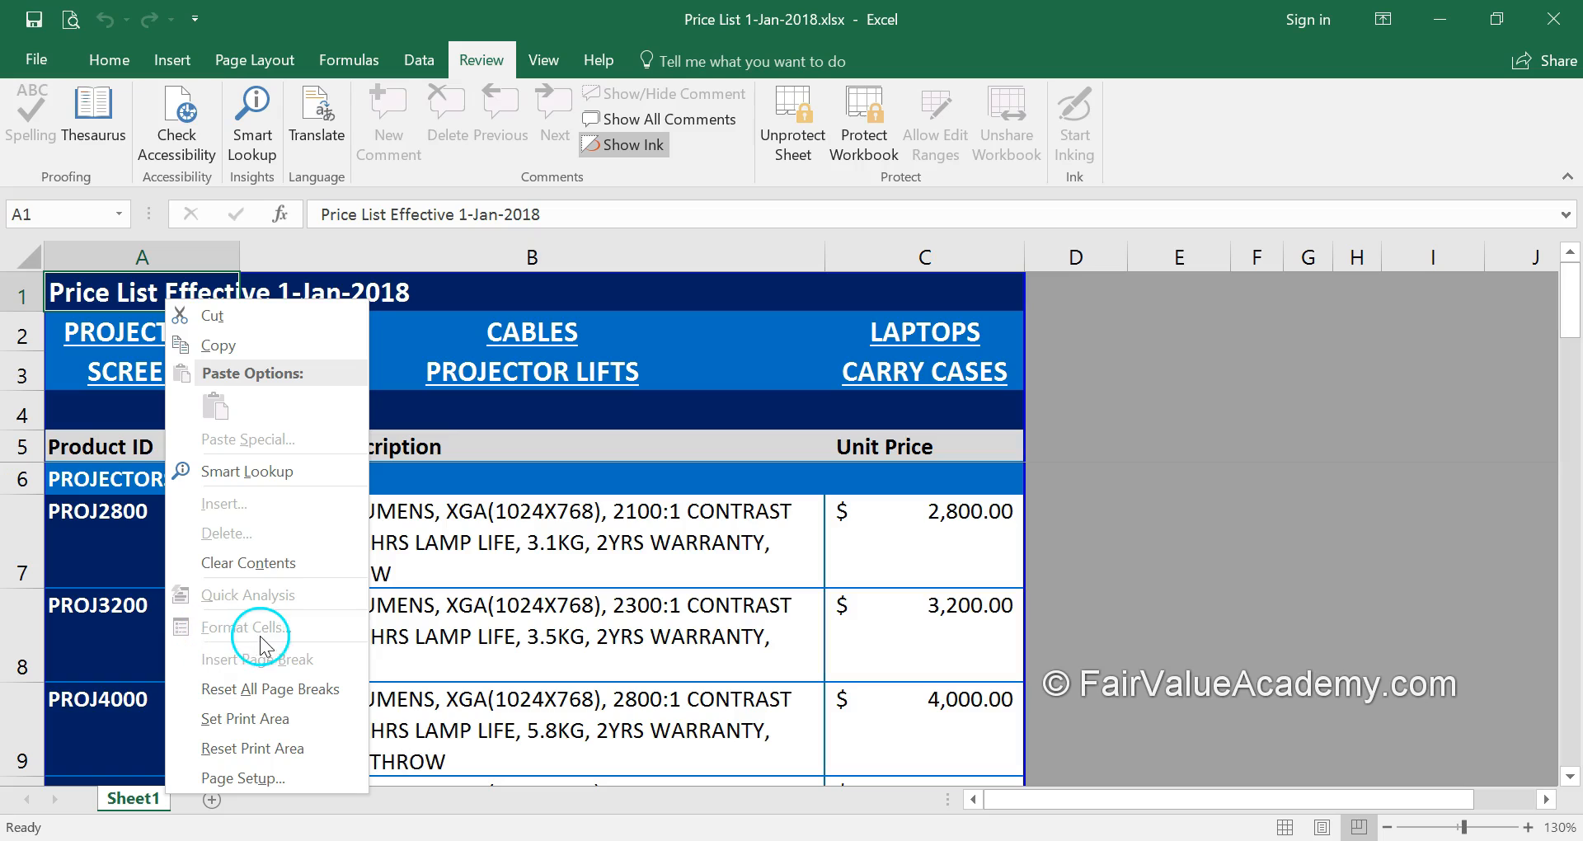
Unprotect the sheet with its password and open Format Cells for A1
click(791, 142)
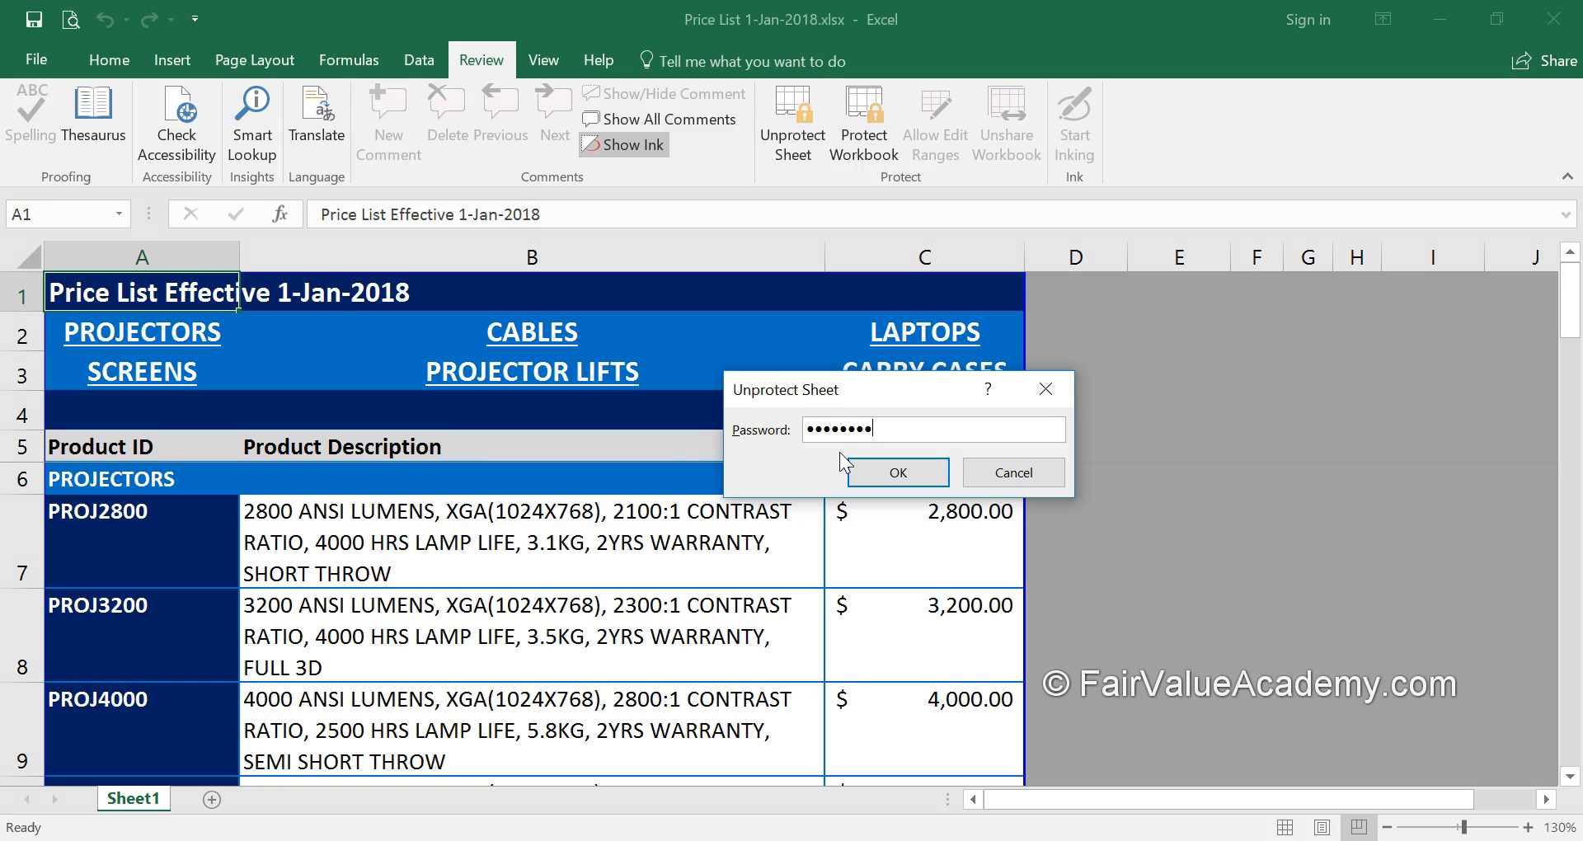
key(Return)
right_click(151, 303)
click(244, 658)
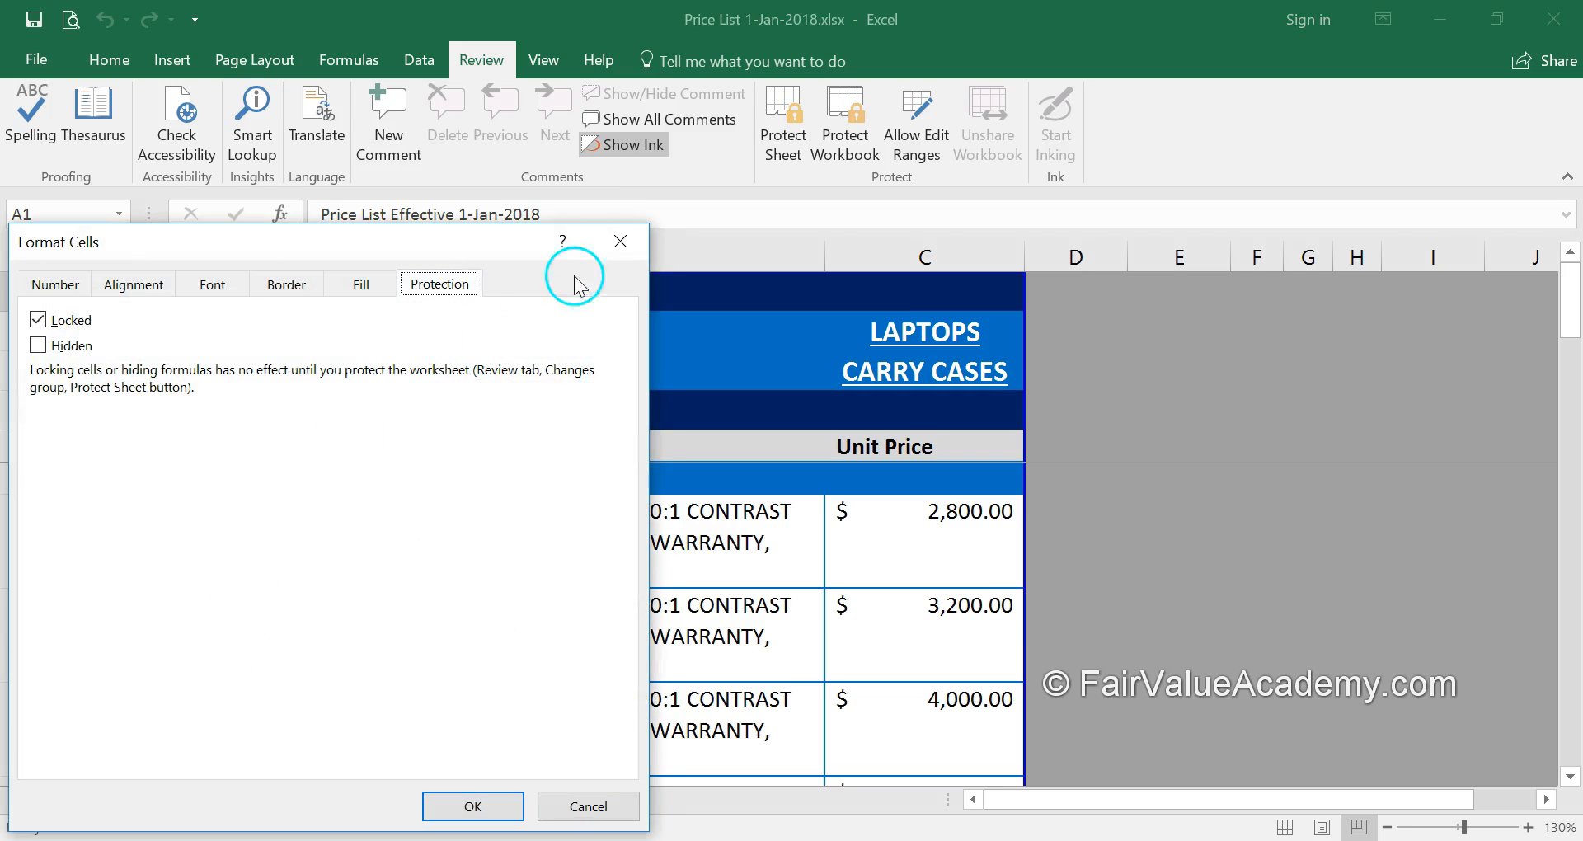
Clear the Locked setting on A1, then re-protect the sheet with a confirmed password
click(37, 321)
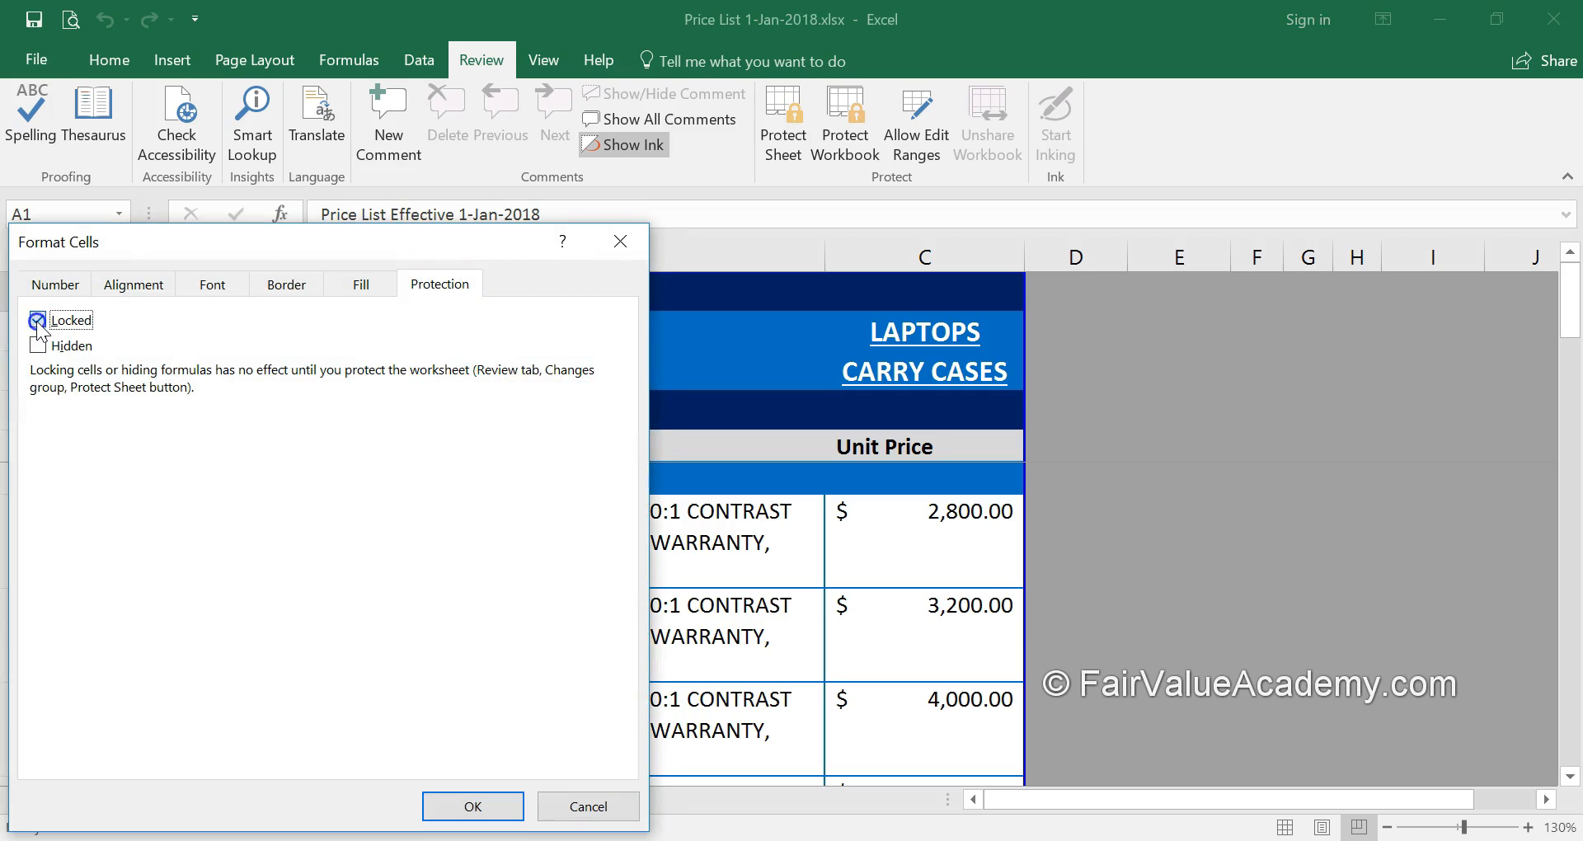
click(471, 805)
click(775, 147)
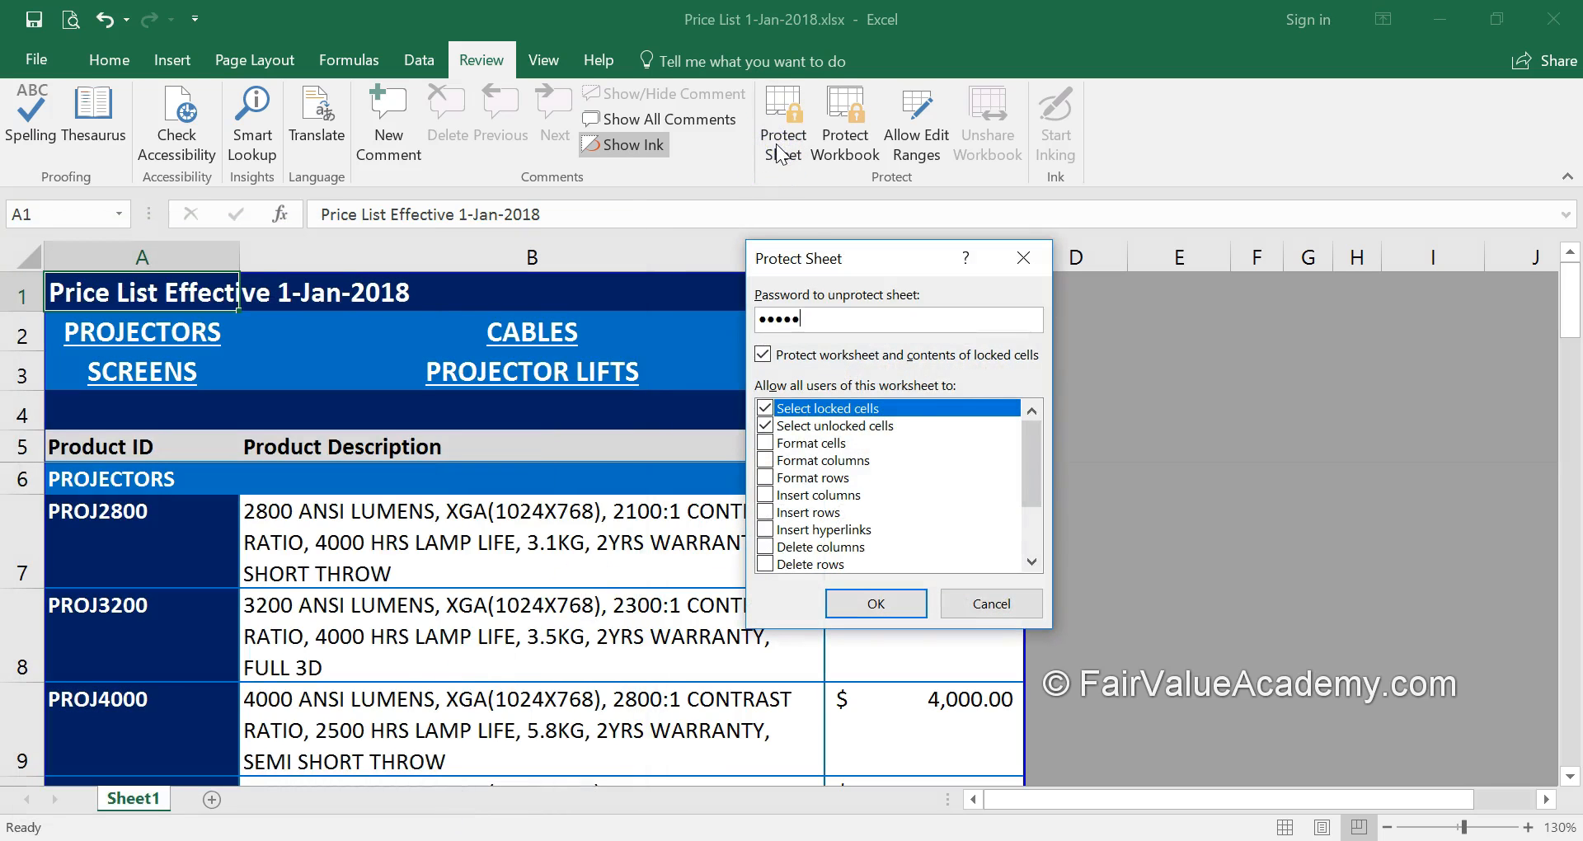
click(890, 609)
text(pas)
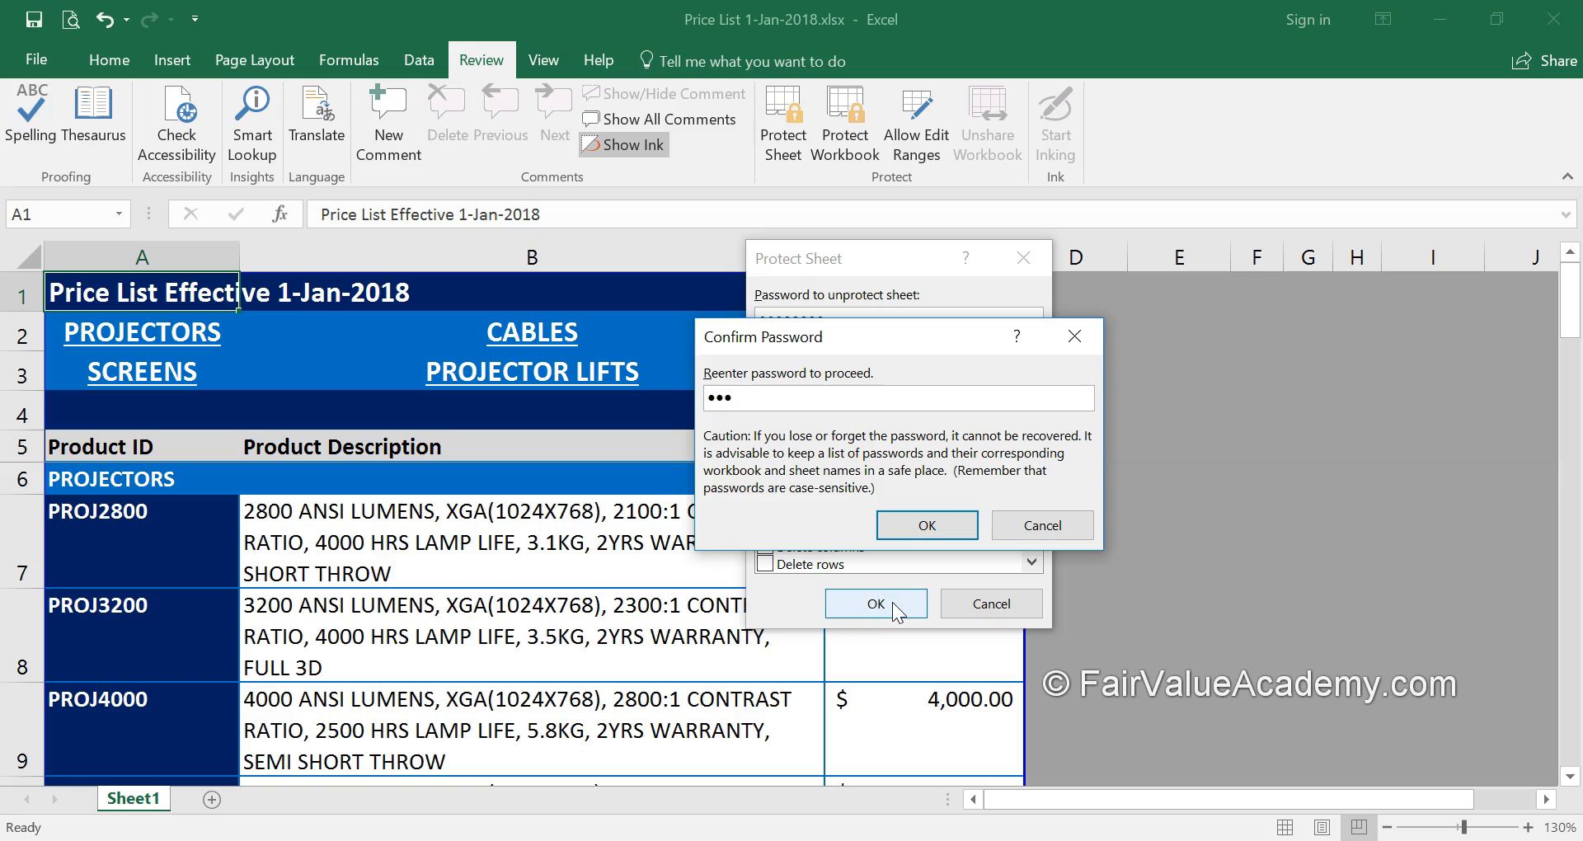
click(941, 528)
Select title cell A1 and place the cursor in its text in the formula bar
click(295, 542)
click(138, 302)
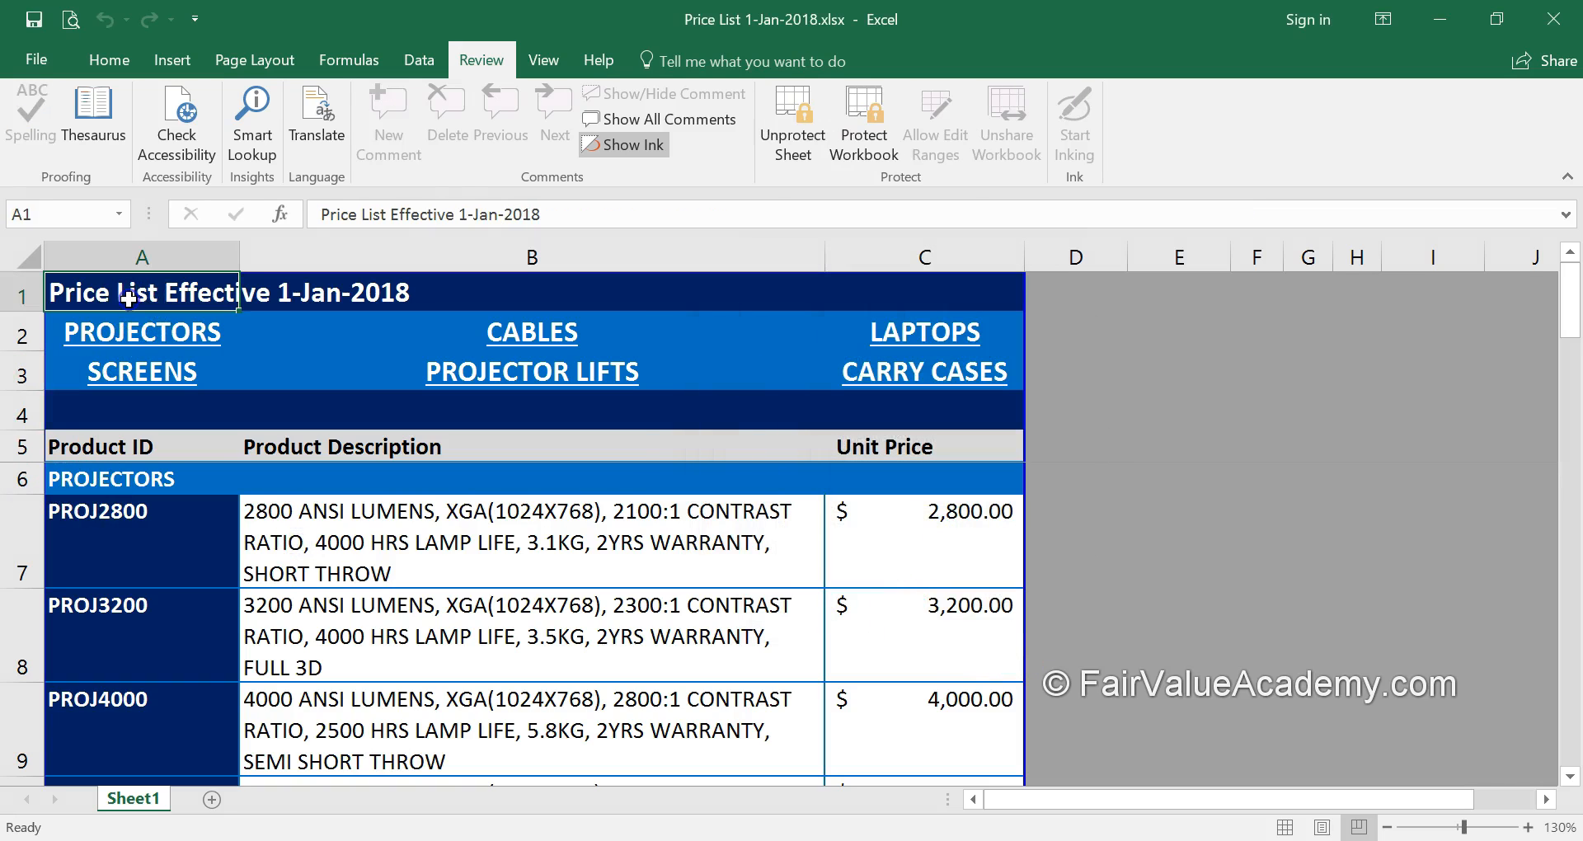
click(550, 212)
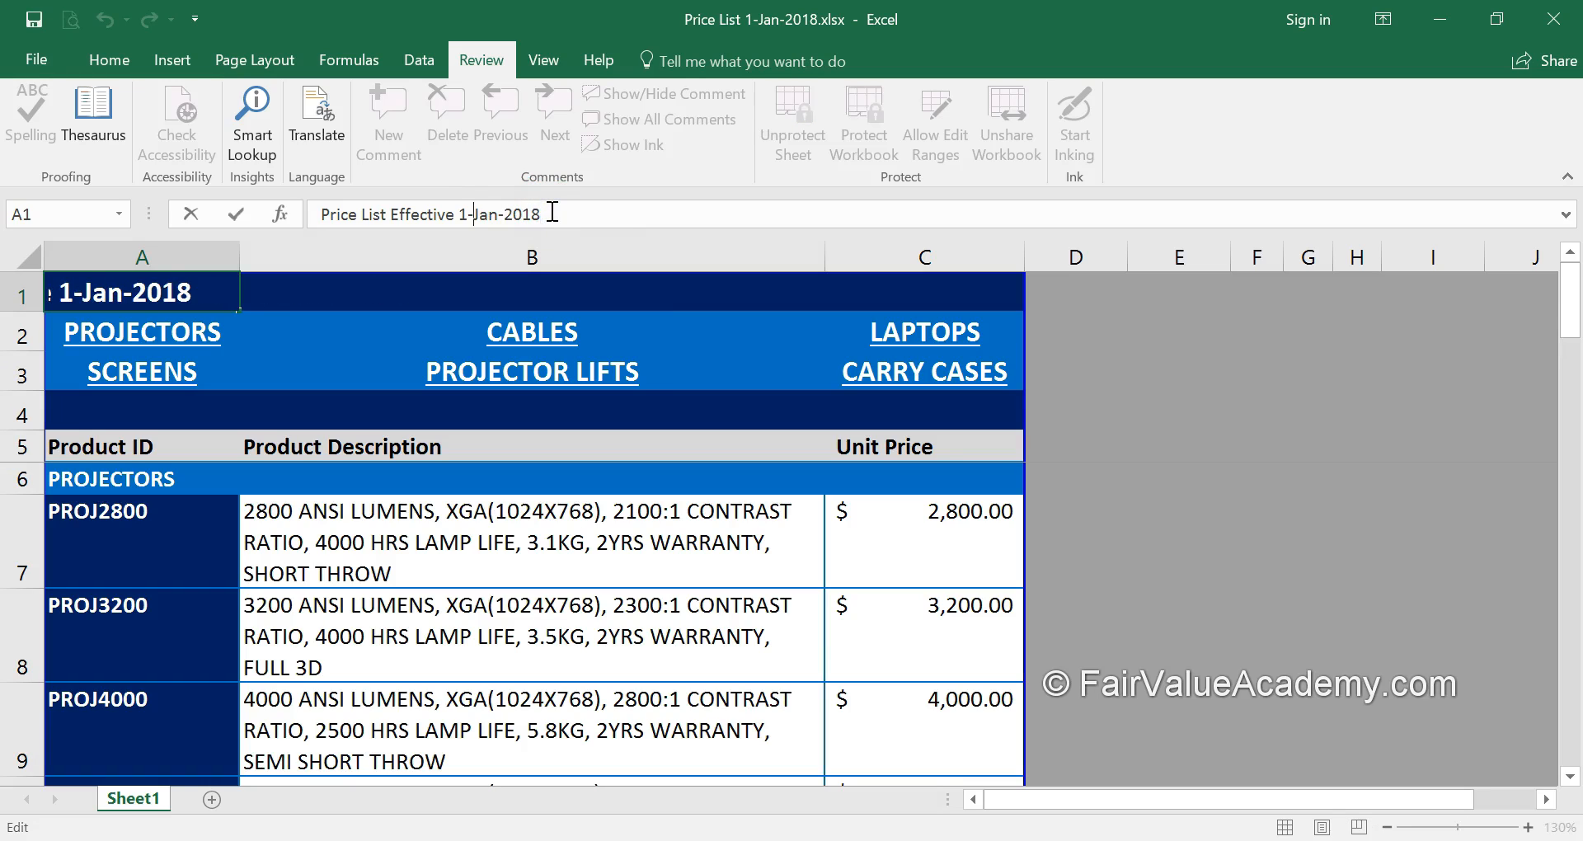
Change the title date to 25-Jan-2018, so it reads Price List Effective 25-Jan-2018
key(BackSpace)
text(25)
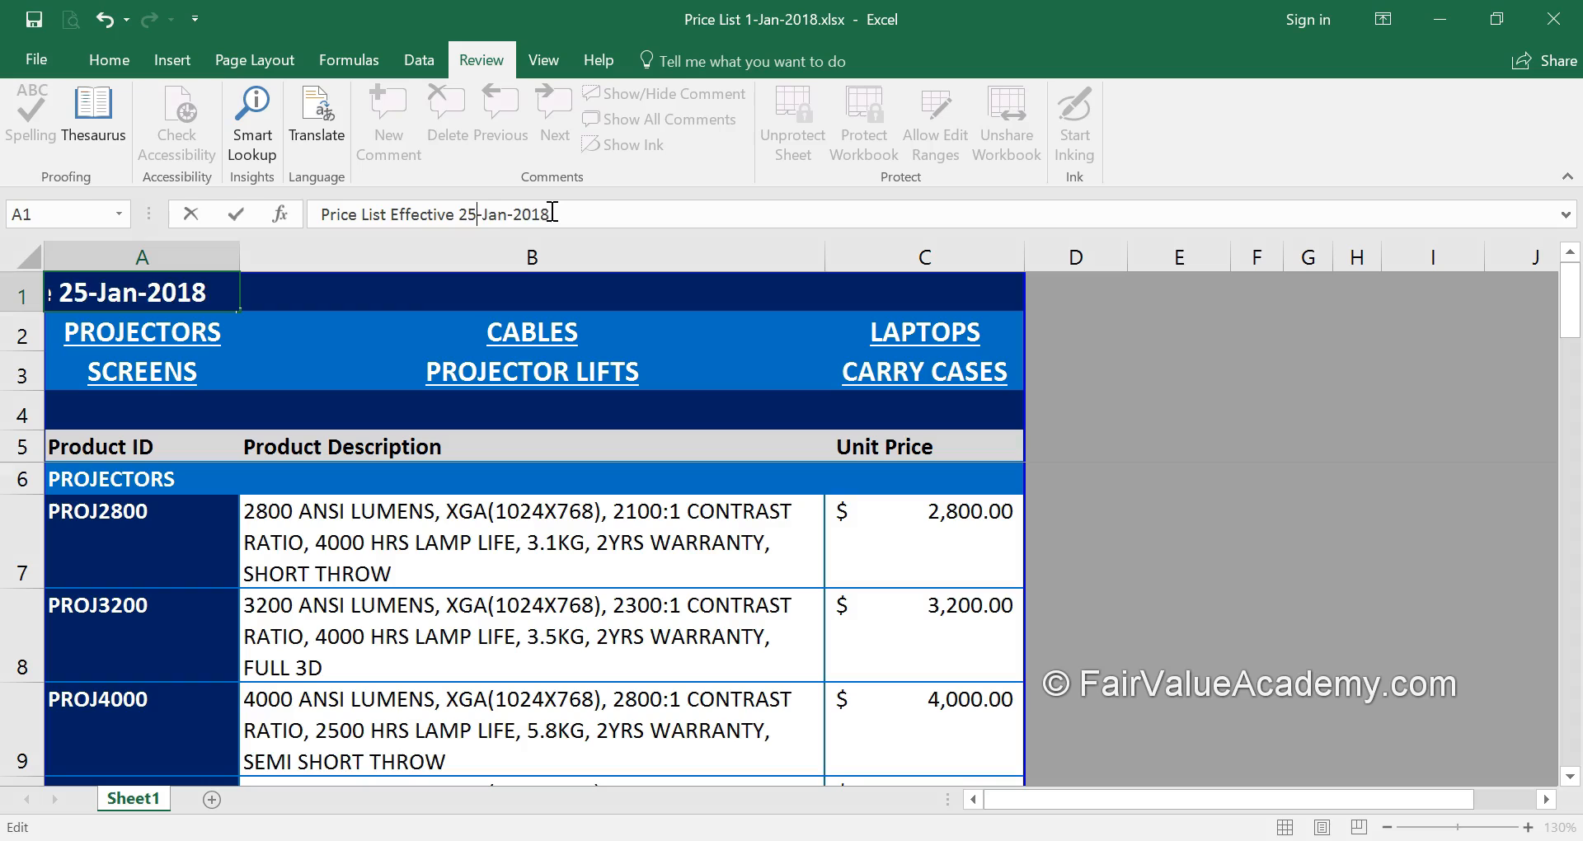
key(Return)
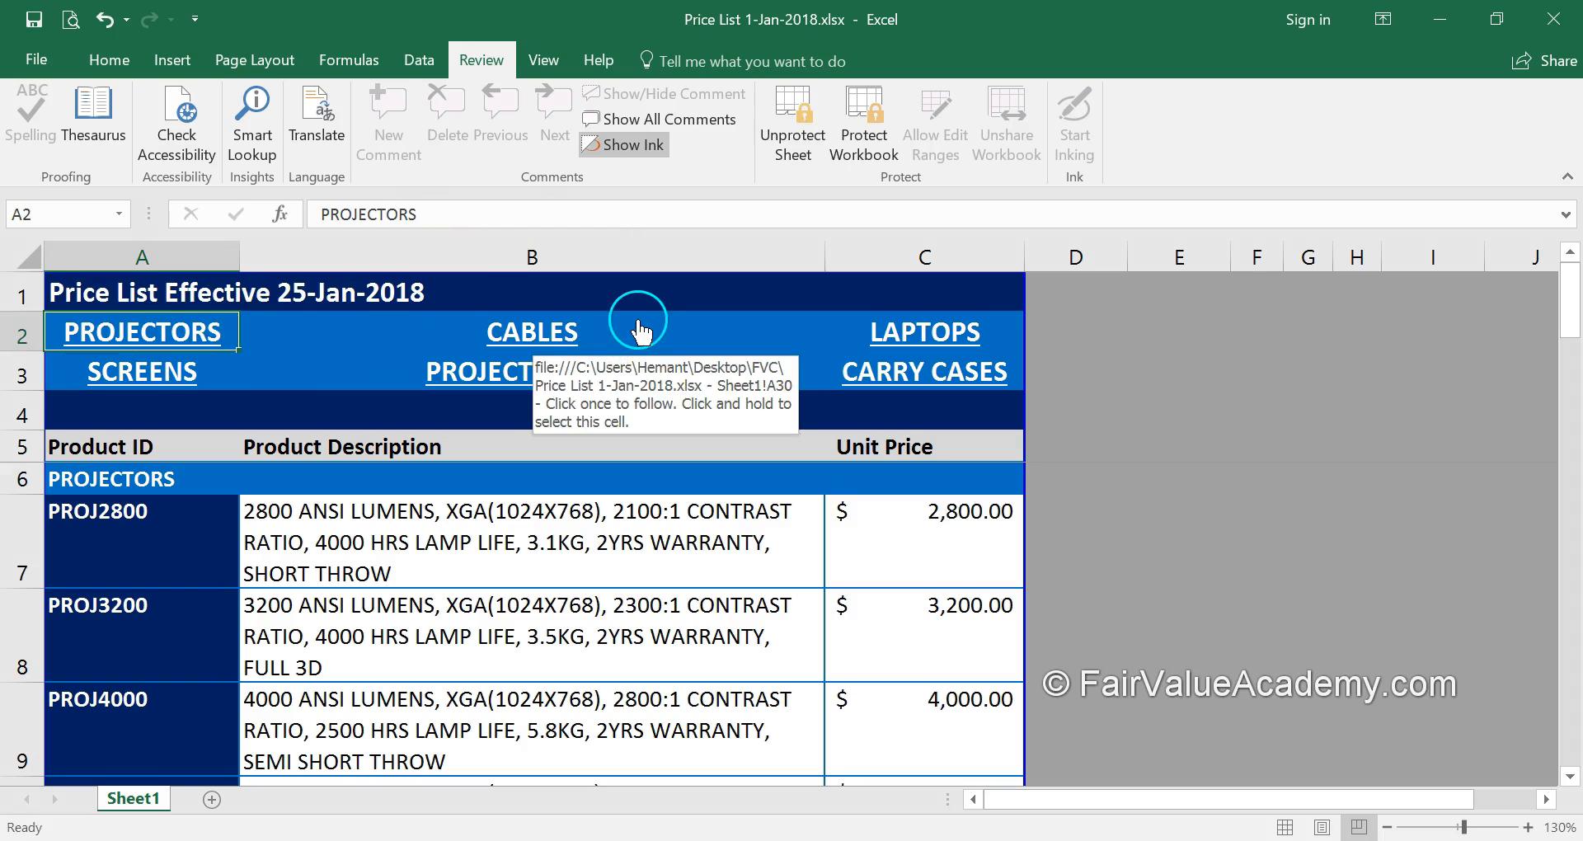
Try editing locked cell B7 and dismiss the protected-sheet warning
click(562, 538)
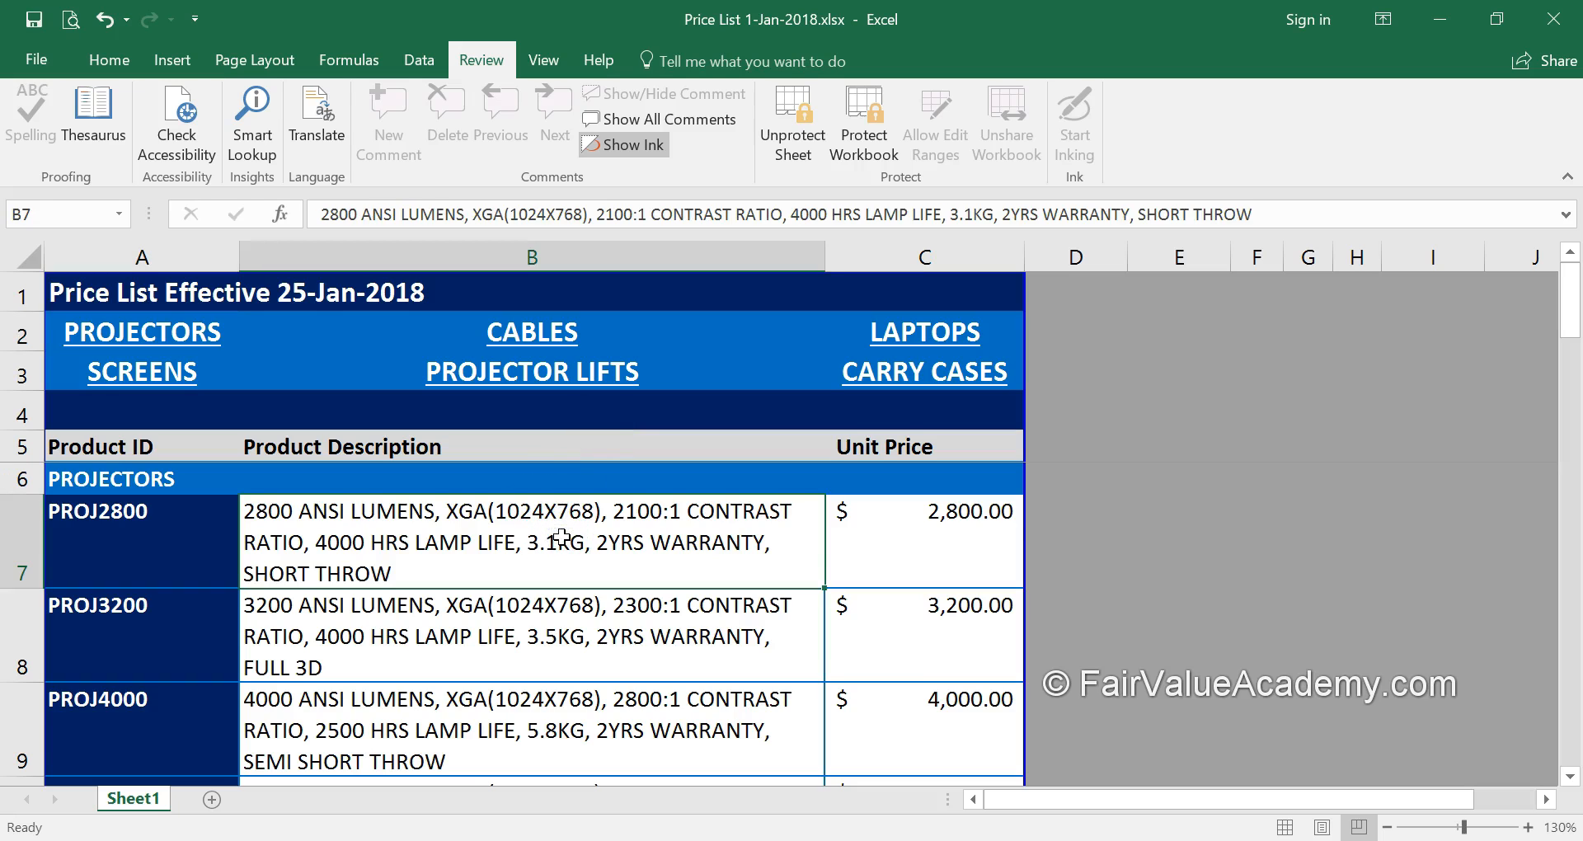
double_click(561, 537)
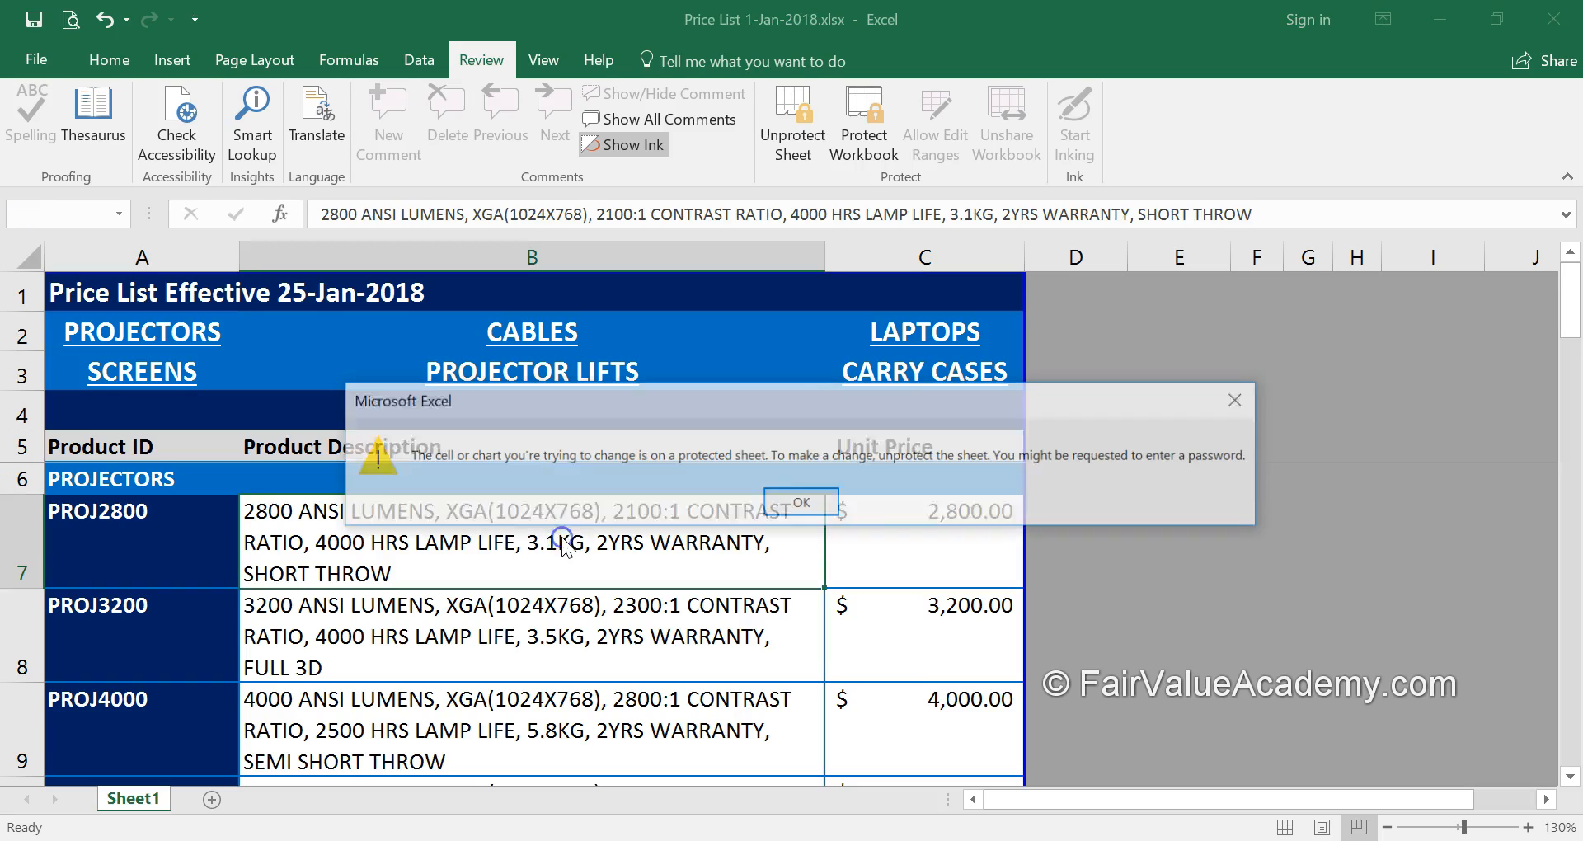
click(802, 503)
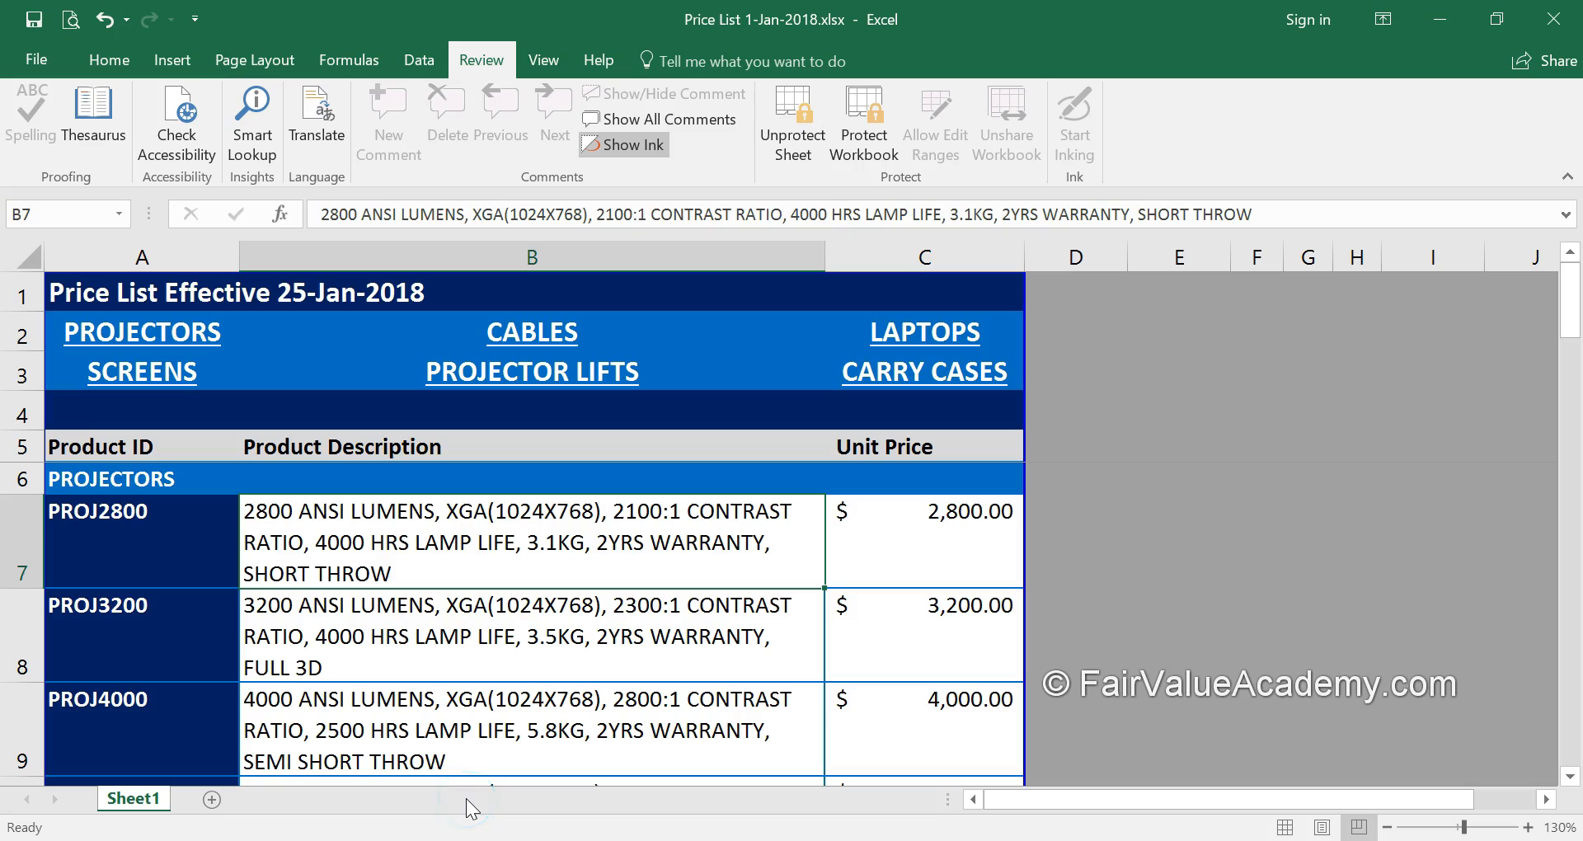